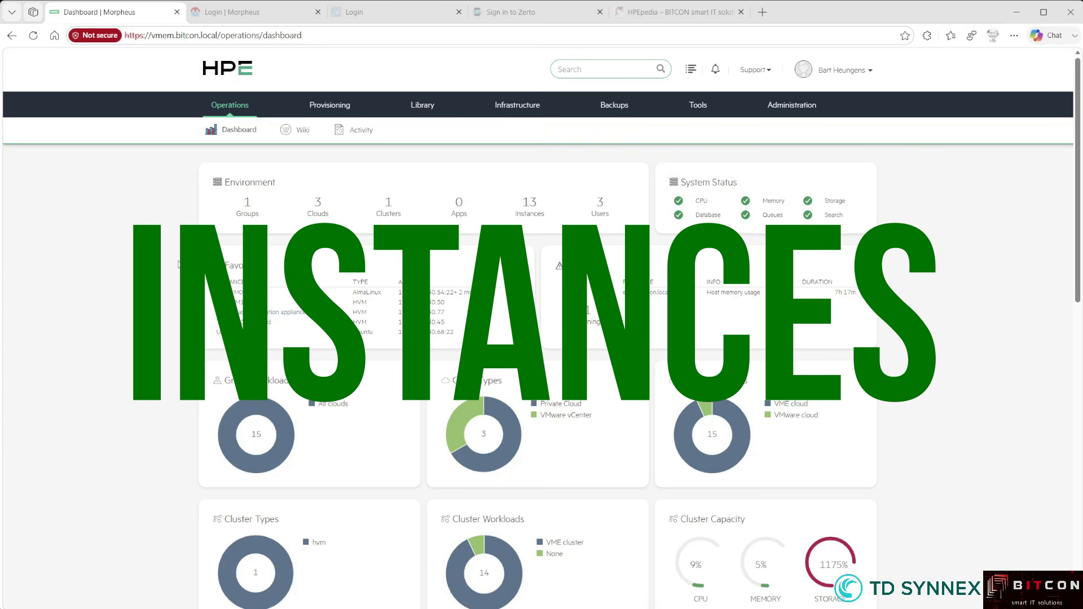
Step: Open the list of provisioned instances and look through all of its entries
{"action": "mouse_move", "coordinate": [330, 110]}
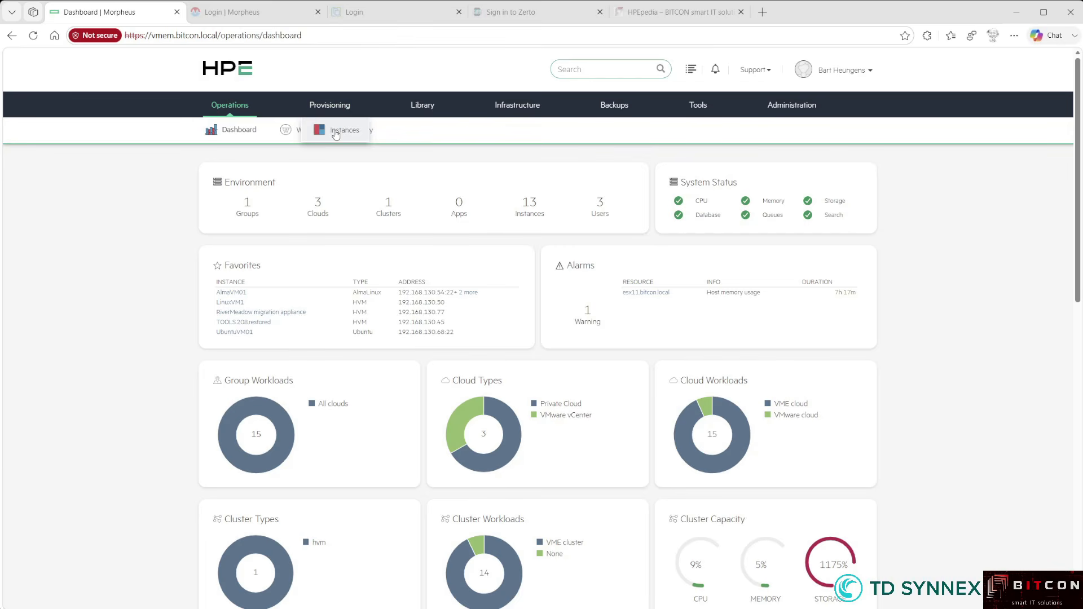
{"action": "left_click", "coordinate": [336, 132]}
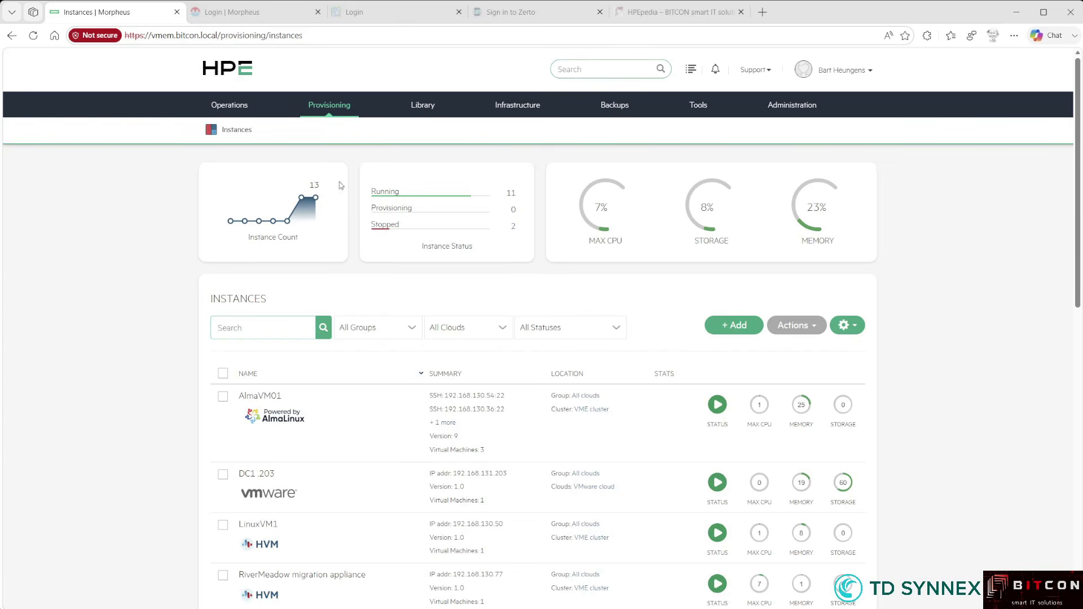
{"action": "mouse_move", "coordinate": [349, 120]}
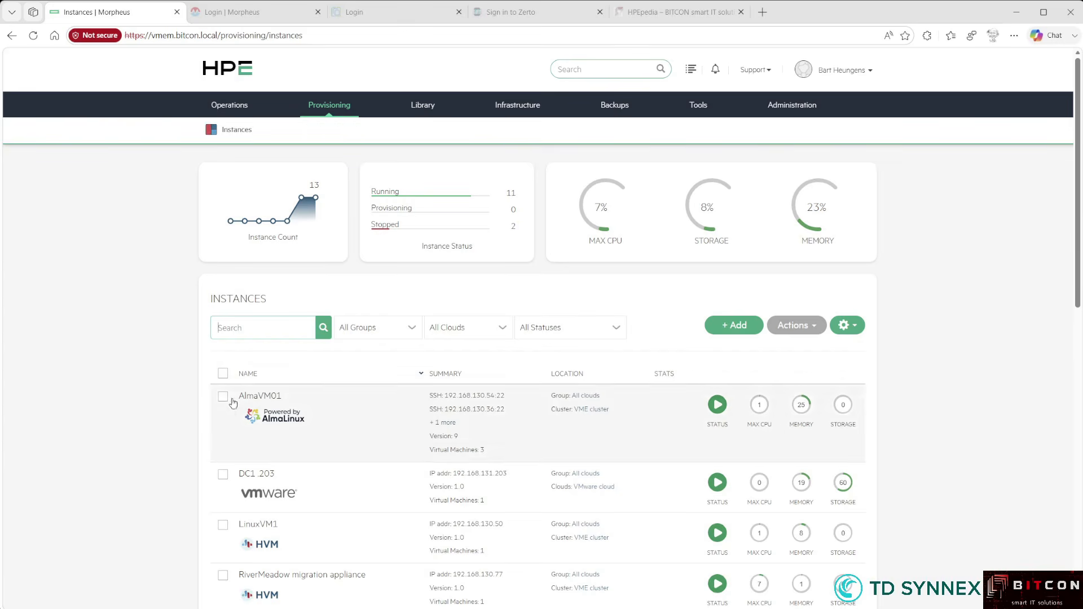
{"action": "scroll", "coordinate": [268, 425], "scroll_direction": "down", "scroll_amount": 4}
{"action": "scroll", "coordinate": [267, 424], "scroll_direction": "down", "scroll_amount": 5}
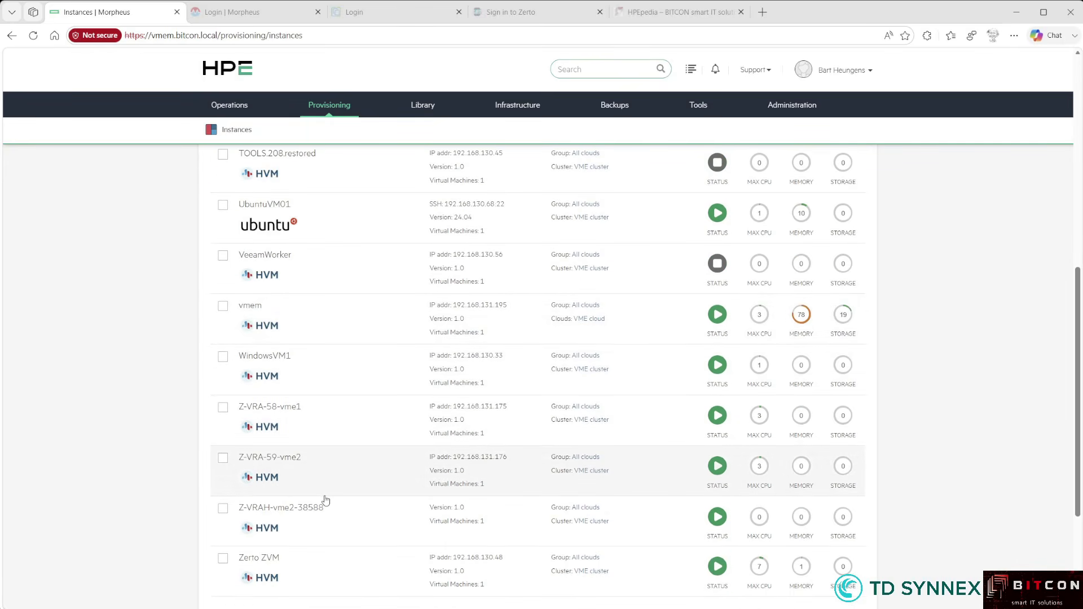
{"action": "scroll", "coordinate": [325, 500], "scroll_direction": "up", "scroll_amount": 7}
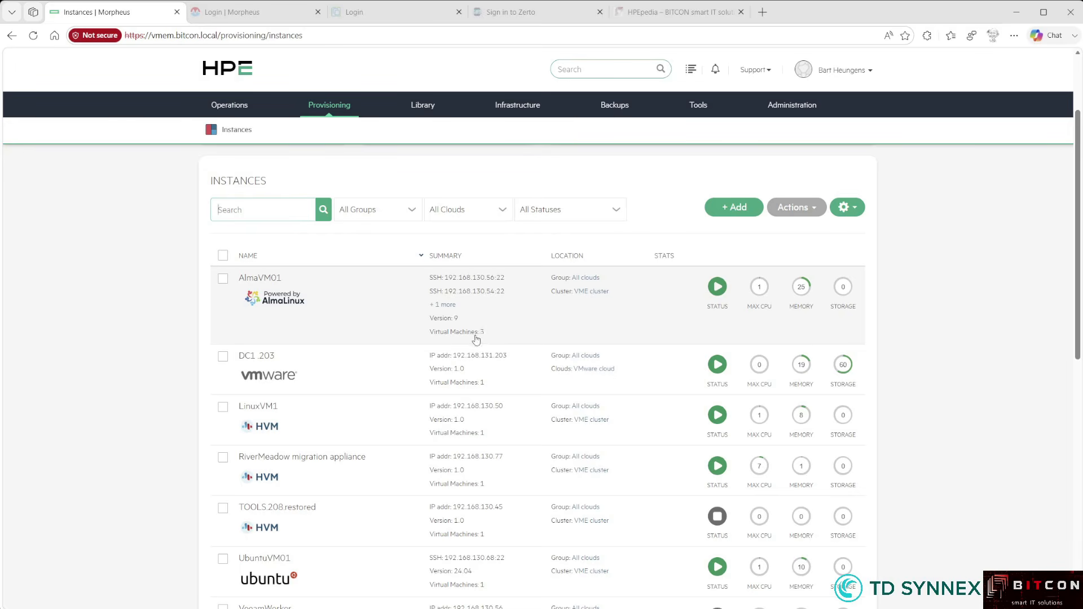
Step: View the AlmaVM01 instance's summary with its virtual machines, and return to the instance list
{"action": "left_click_drag", "start_coordinate": [485, 333], "coordinate": [432, 338]}
{"action": "left_click", "coordinate": [459, 337]}
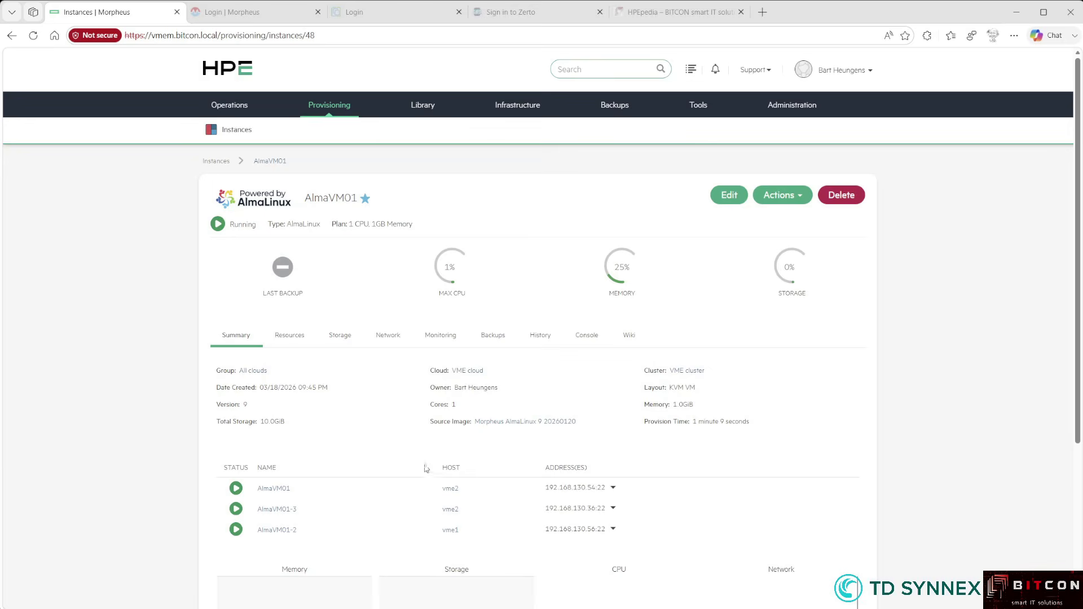
{"action": "key", "text": "alt+Left"}
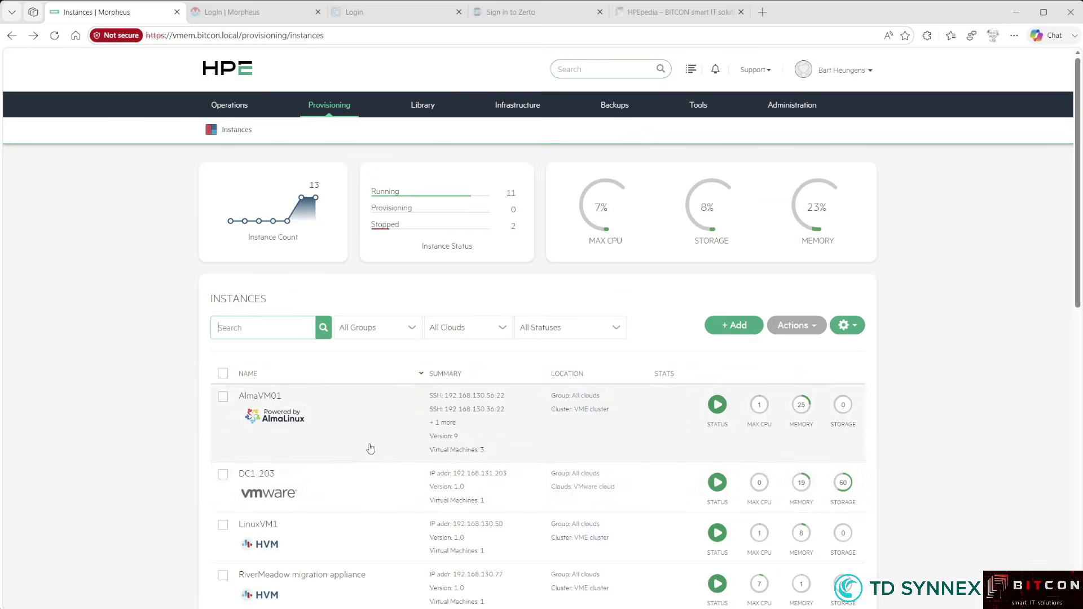
Step: Open the LinuxVM1 instance, inspect its underlying virtual machine's details, and return to the instance page
{"action": "left_click", "coordinate": [276, 537]}
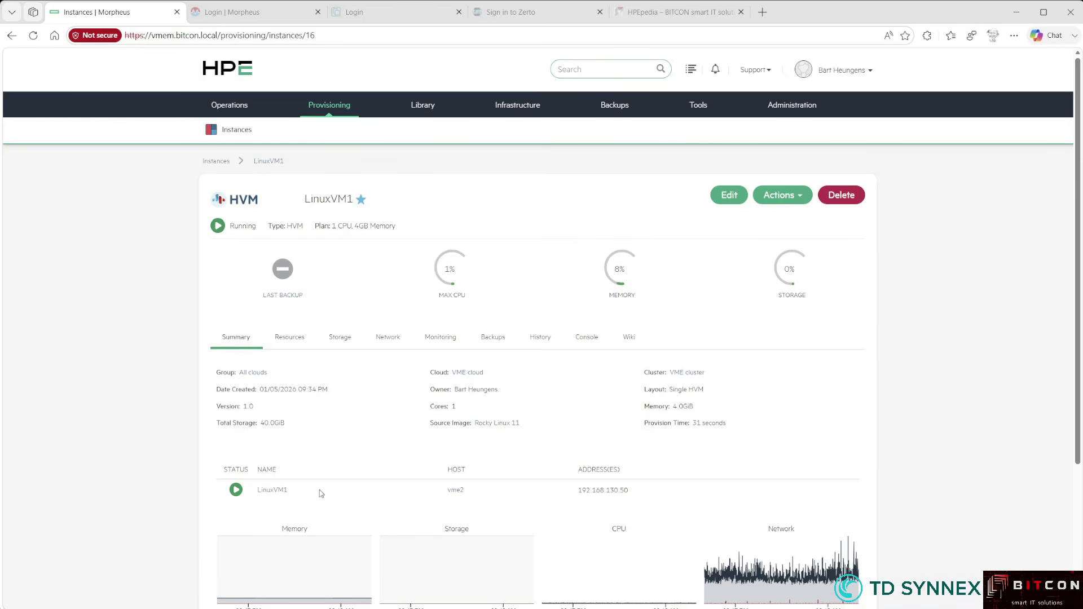
{"action": "left_click", "coordinate": [273, 491]}
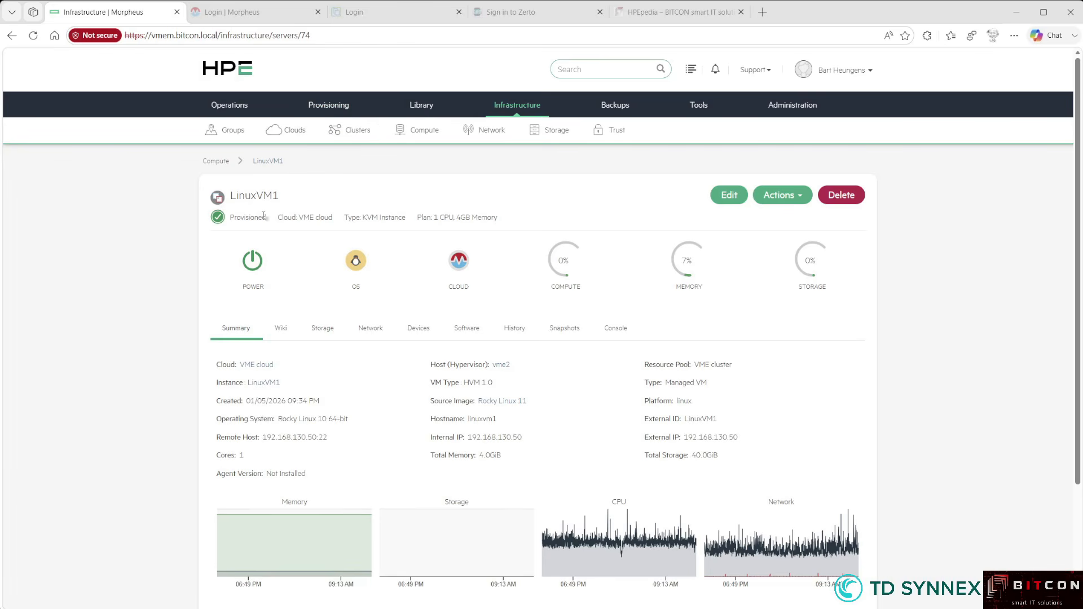
{"action": "key", "text": "alt+Left"}
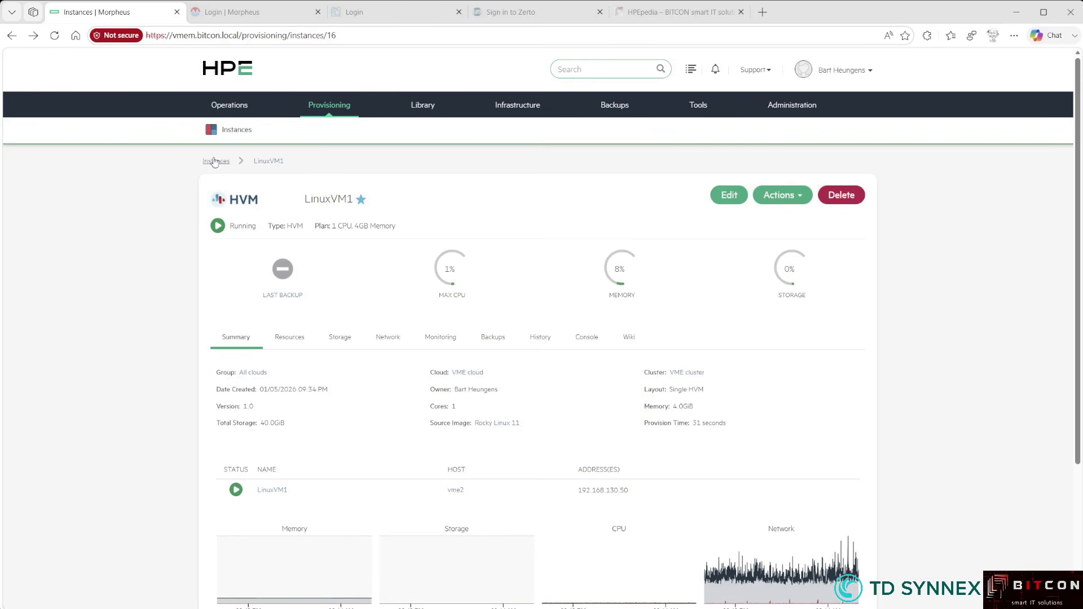
{"action": "left_click_drag", "start_coordinate": [197, 164], "coordinate": [285, 168]}
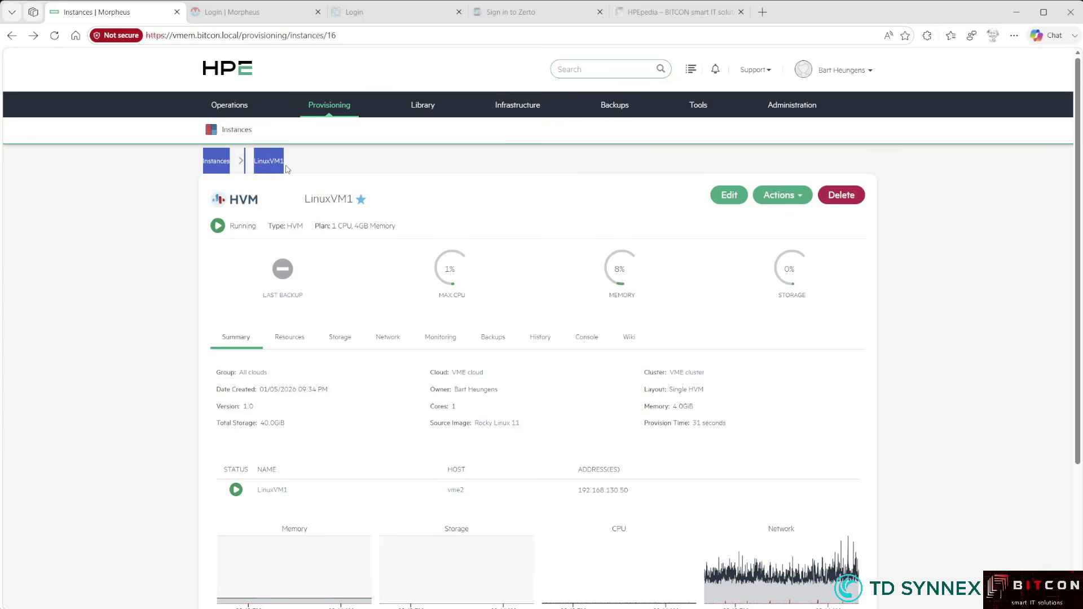
{"action": "left_click", "coordinate": [284, 163]}
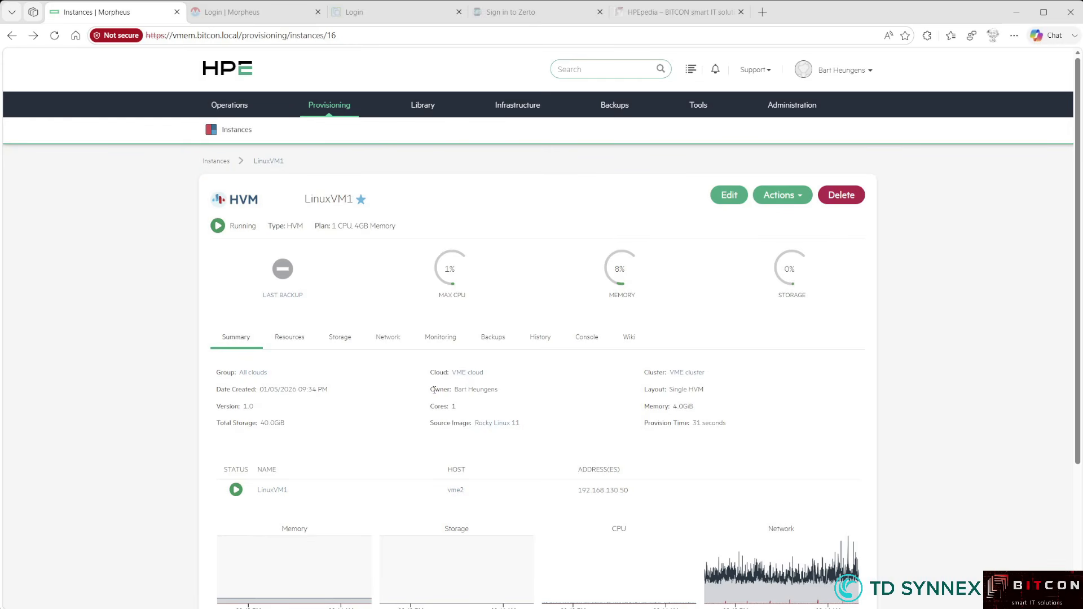
Step: Examine LinuxVM1's cores and memory, and view its editable instance settings without saving
{"action": "double_click", "coordinate": [453, 406]}
{"action": "double_click", "coordinate": [684, 406]}
{"action": "left_click", "coordinate": [692, 411]}
{"action": "left_click", "coordinate": [727, 195]}
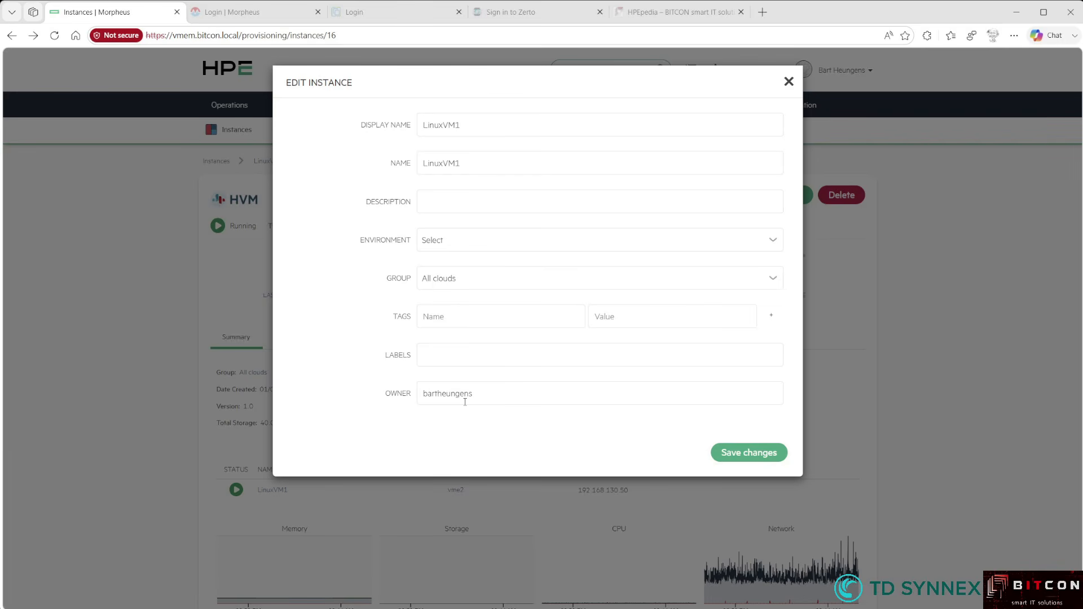
{"action": "left_click", "coordinate": [789, 83]}
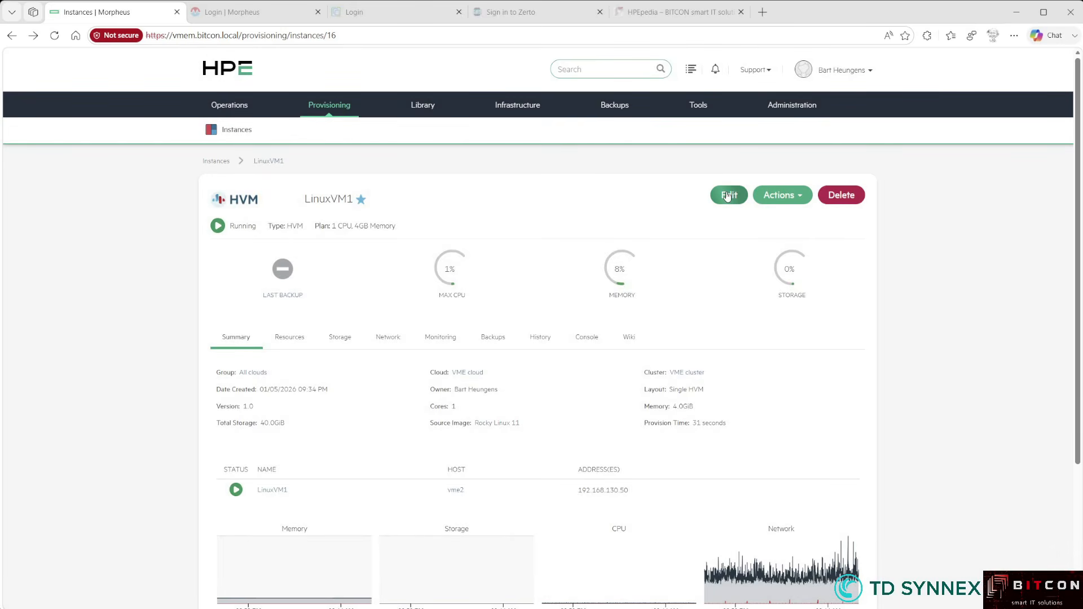
Step: Try reconfiguring LinuxVM1 with the 2 CPU, 16GB Memory plan and an additional data volume
{"action": "left_click", "coordinate": [785, 202]}
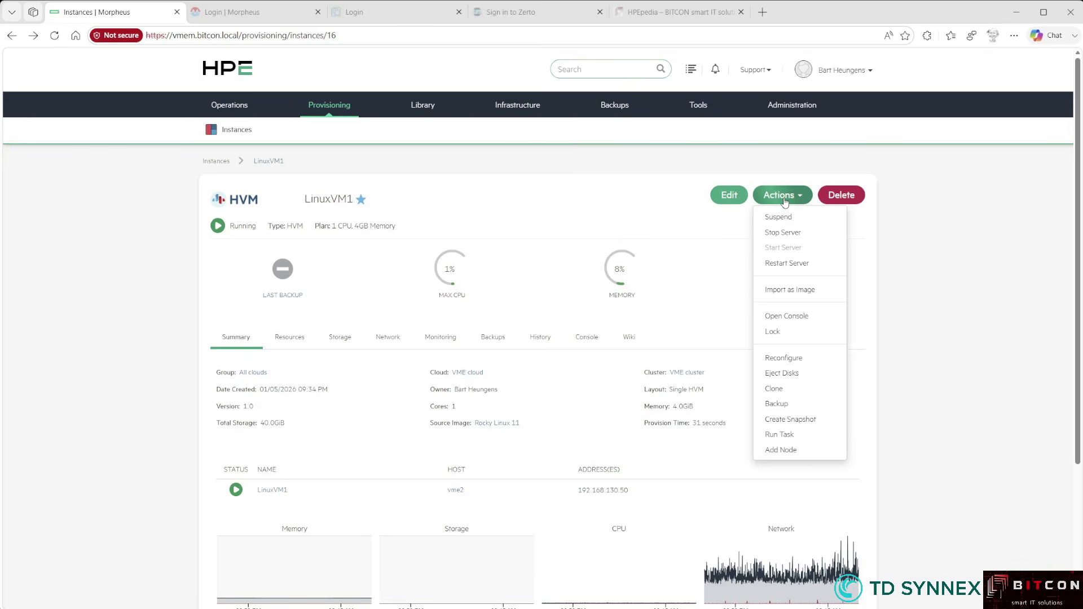
{"action": "left_click", "coordinate": [785, 359]}
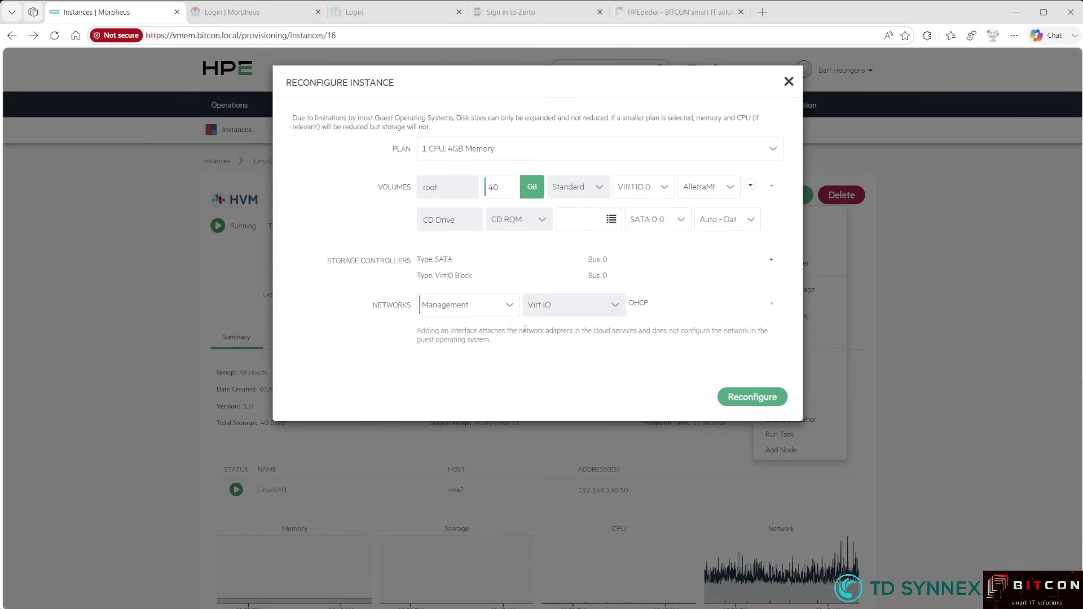
{"action": "left_click", "coordinate": [503, 153]}
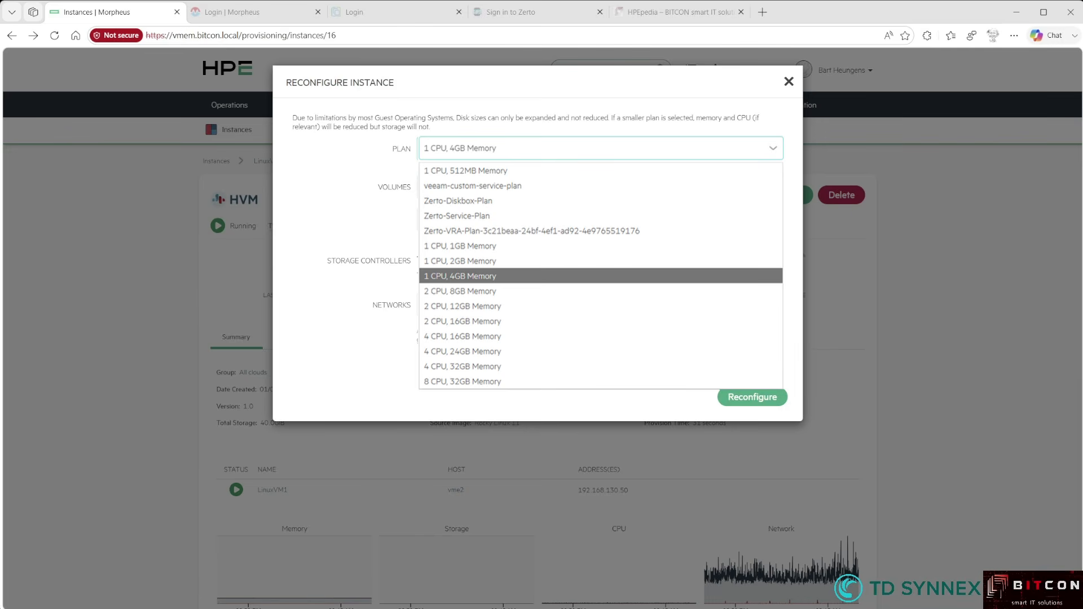
{"action": "left_click", "coordinate": [464, 321]}
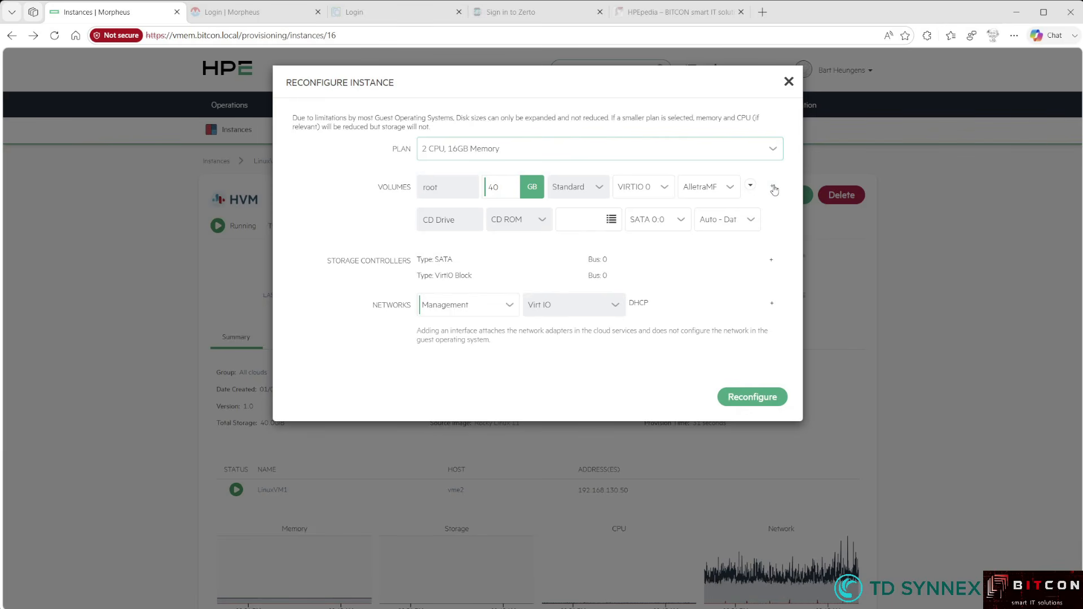
{"action": "left_click", "coordinate": [773, 187]}
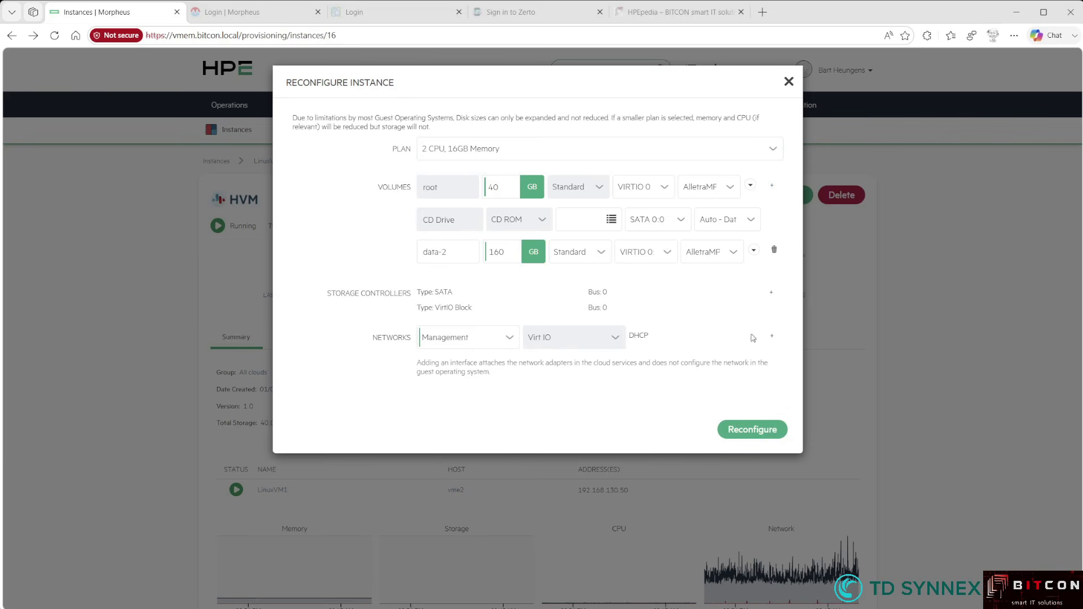
Step: Add a second network interface and a VirtIO Block storage controller to LinuxVM1's reconfiguration
{"action": "left_click", "coordinate": [772, 338]}
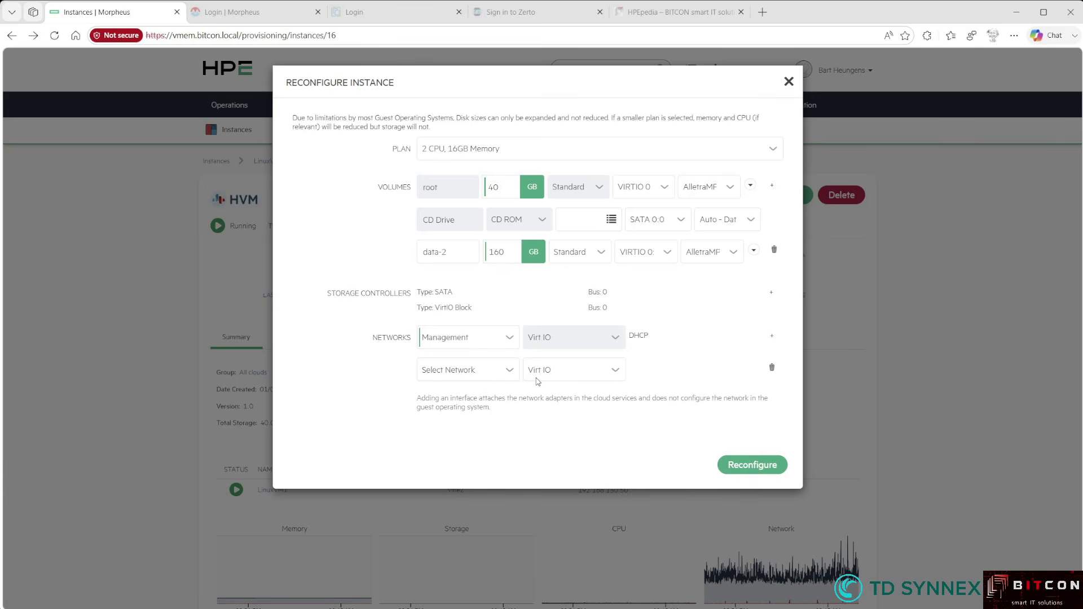
{"action": "left_click", "coordinate": [772, 293]}
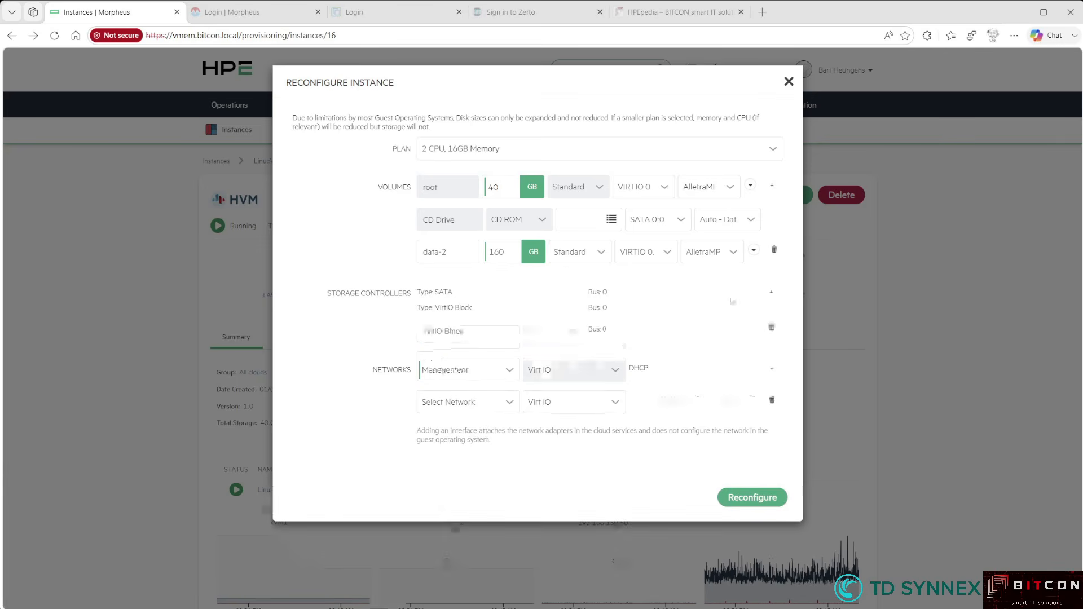
{"action": "left_click", "coordinate": [448, 330]}
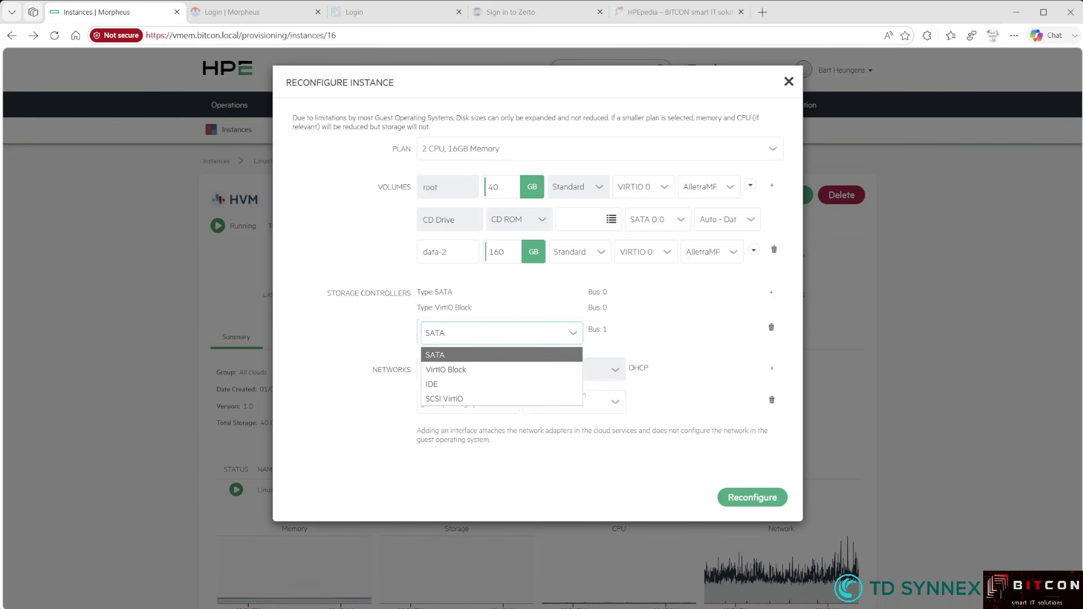
{"action": "left_click", "coordinate": [447, 370]}
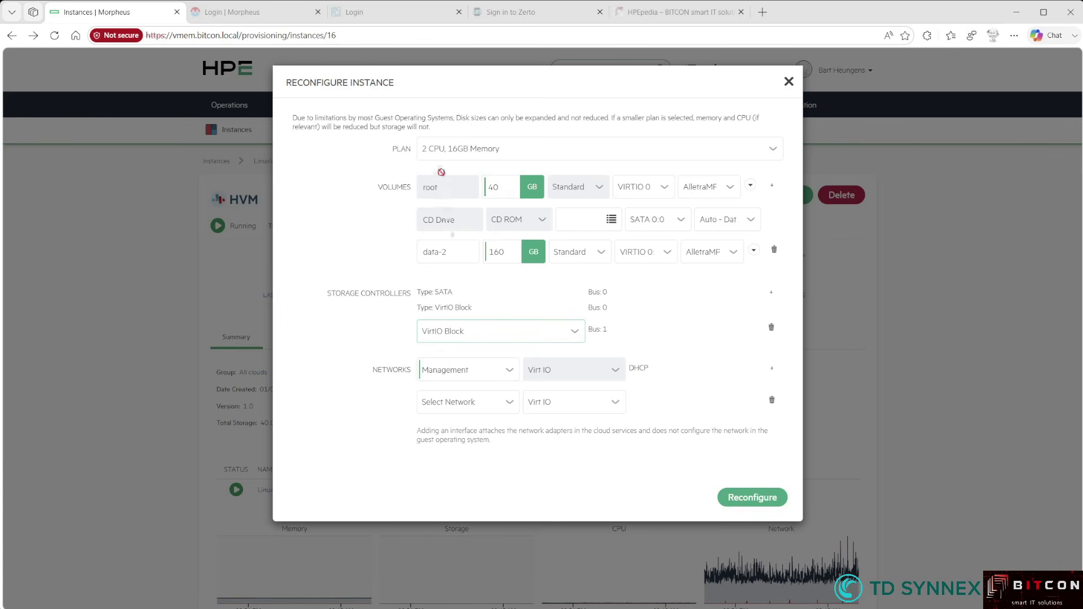
Step: Select the 2 CPU, 16GB Memory plan again from the available plans, and discard the LinuxVM1 reconfiguration
{"action": "left_click", "coordinate": [447, 154]}
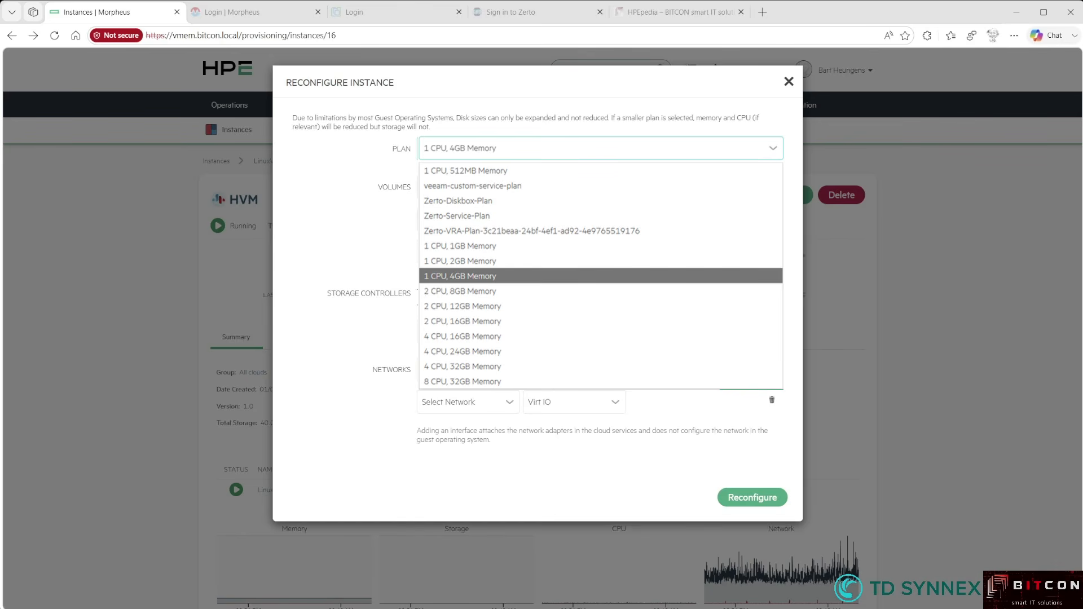
{"action": "left_click", "coordinate": [463, 321]}
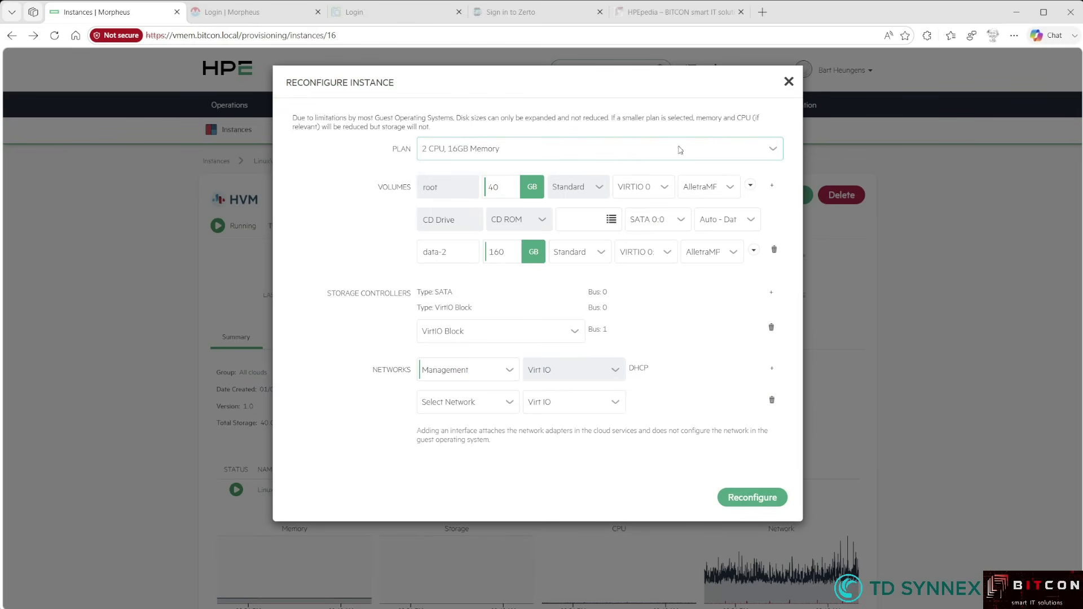
{"action": "left_click", "coordinate": [789, 82]}
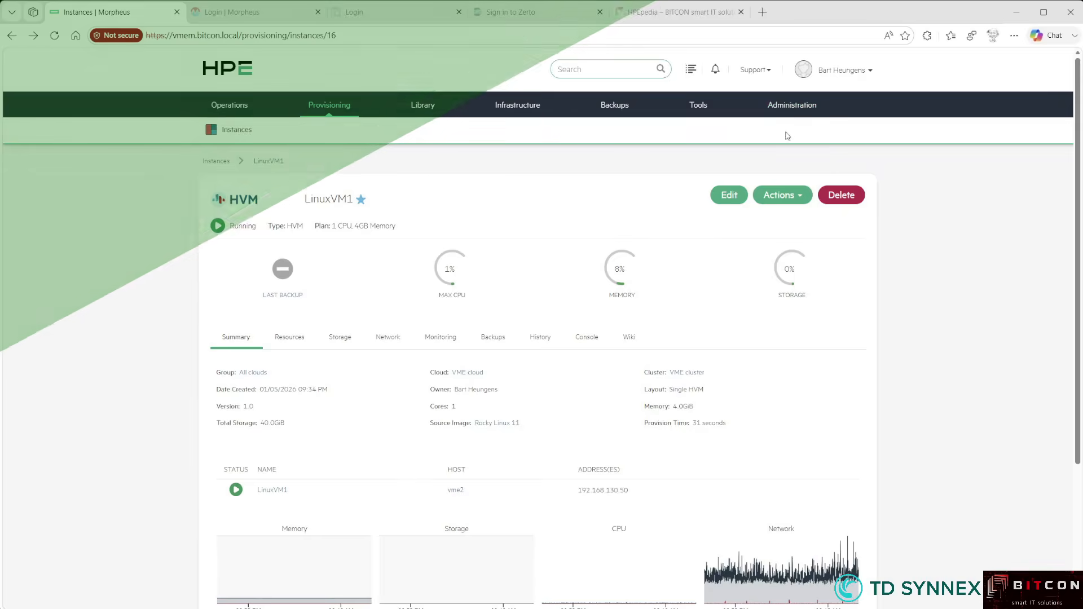
Step: Open the administration list of service plans and look through the available plans
{"action": "mouse_move", "coordinate": [787, 108]}
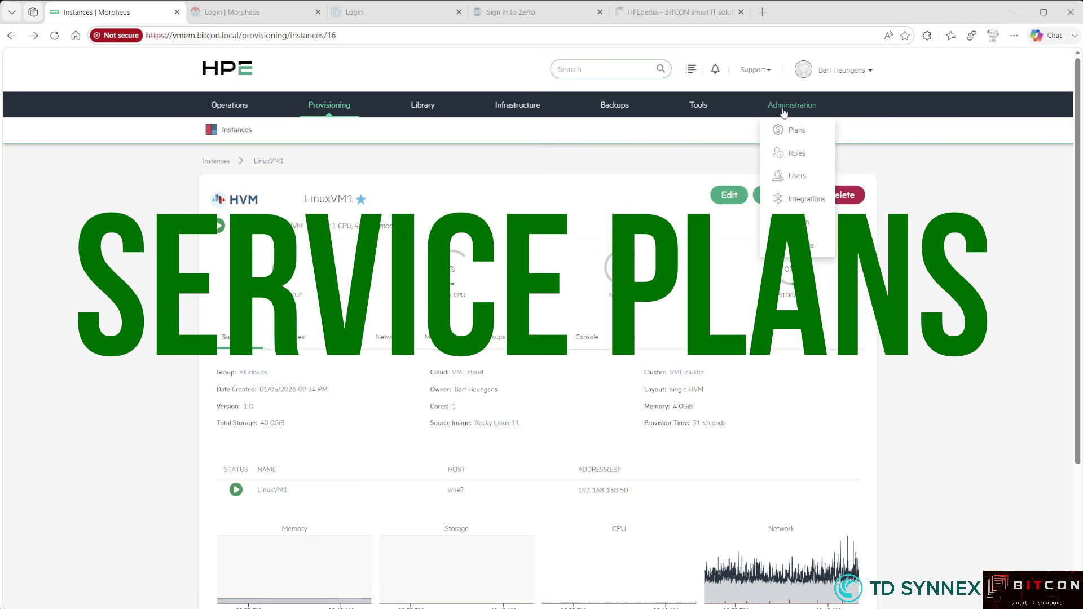
{"action": "left_click", "coordinate": [797, 134]}
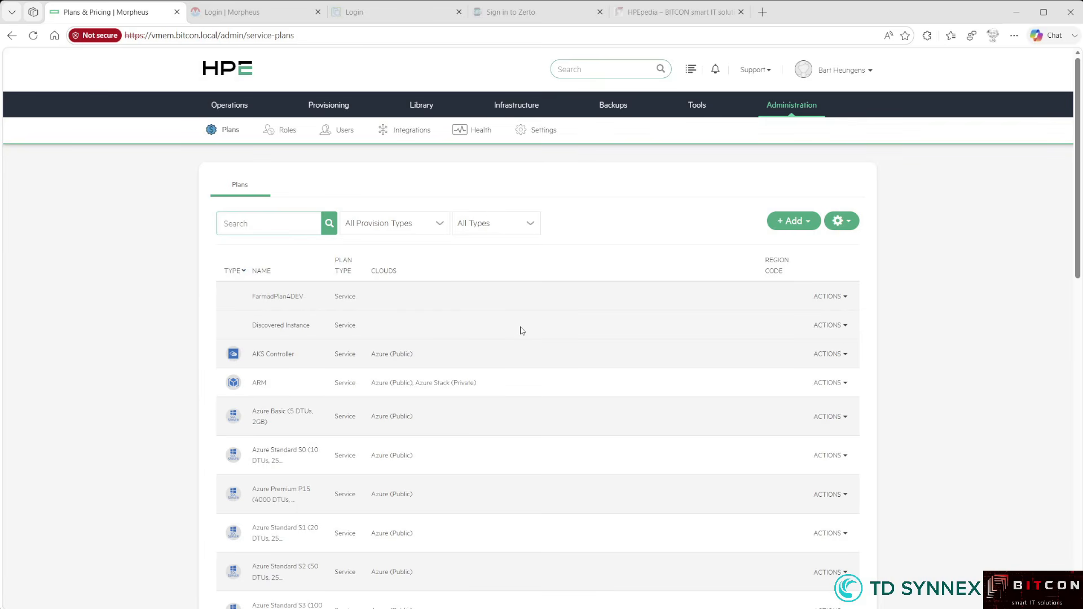
{"action": "scroll", "coordinate": [517, 389], "scroll_direction": "down", "scroll_amount": 9}
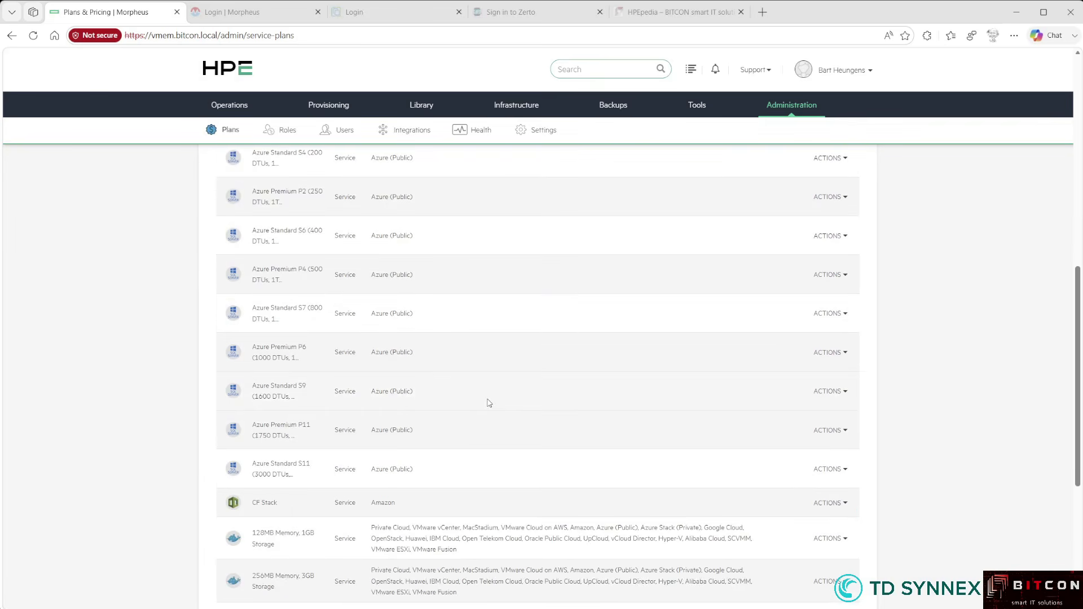
{"action": "scroll", "coordinate": [490, 403], "scroll_direction": "down", "scroll_amount": 5}
{"action": "scroll", "coordinate": [488, 404], "scroll_direction": "up", "scroll_amount": 14}
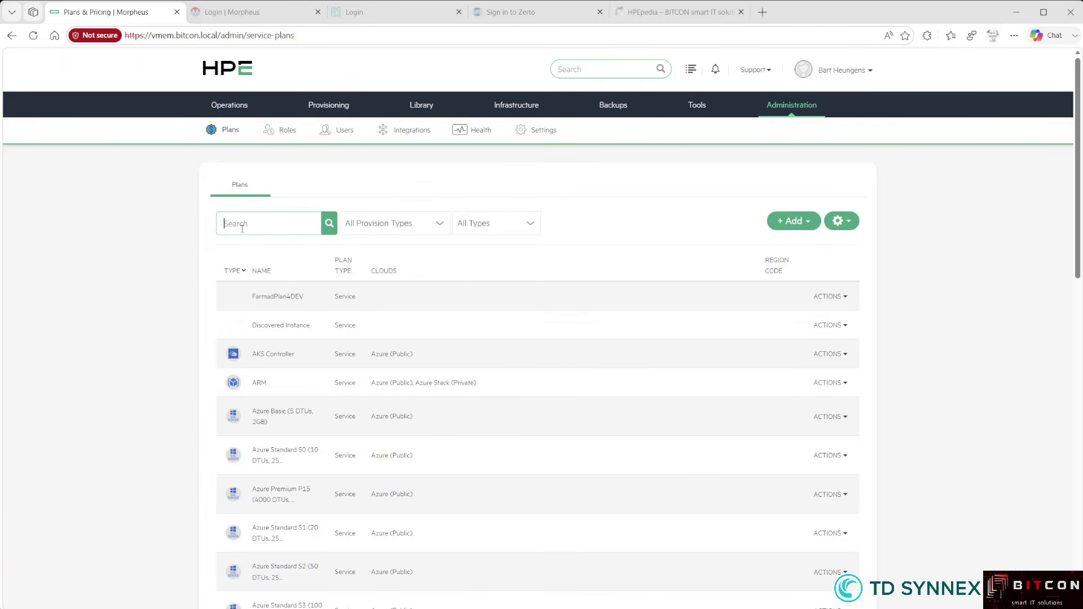
Step: Filter the service plans by the search term "vmware"
{"action": "type", "text": "vmxare"}
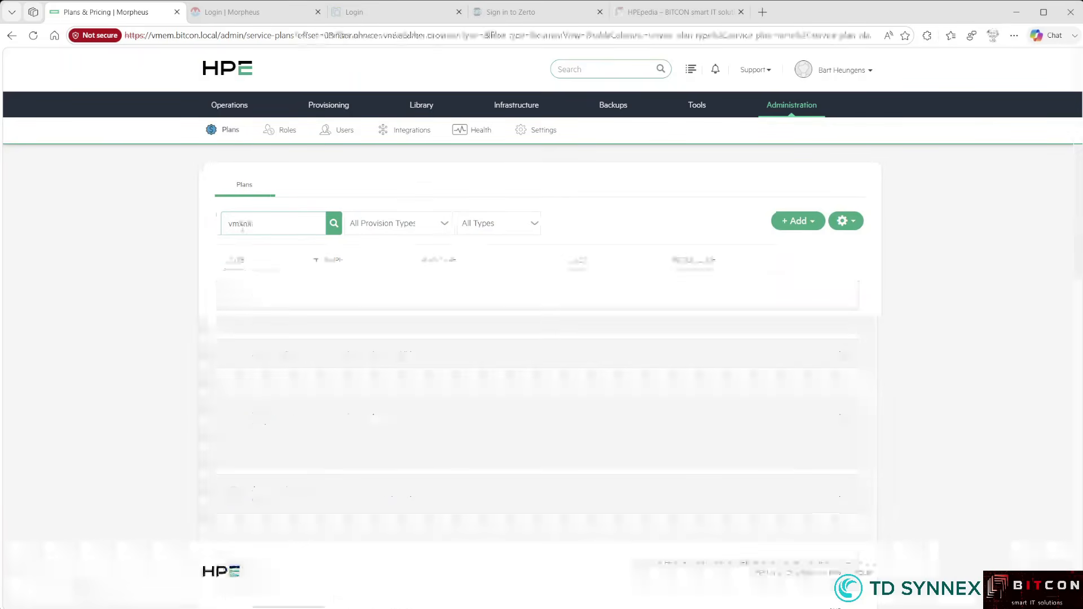
{"action": "key", "text": "BackSpace"}
{"action": "key", "text": "BackSpace"}
{"action": "key", "text": "BackSpace"}
{"action": "key", "text": "BackSpace"}
{"action": "type", "text": "ware"}
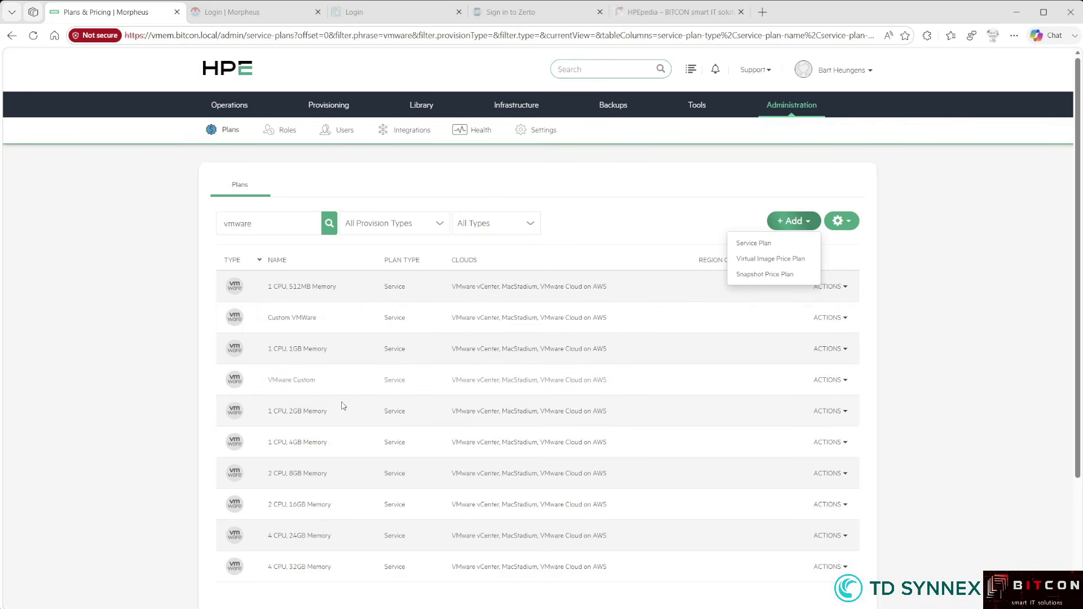
Step: Open a blank new service plan form and look through its storage, memory and core settings
{"action": "left_click", "coordinate": [762, 209]}
{"action": "left_click", "coordinate": [793, 221]}
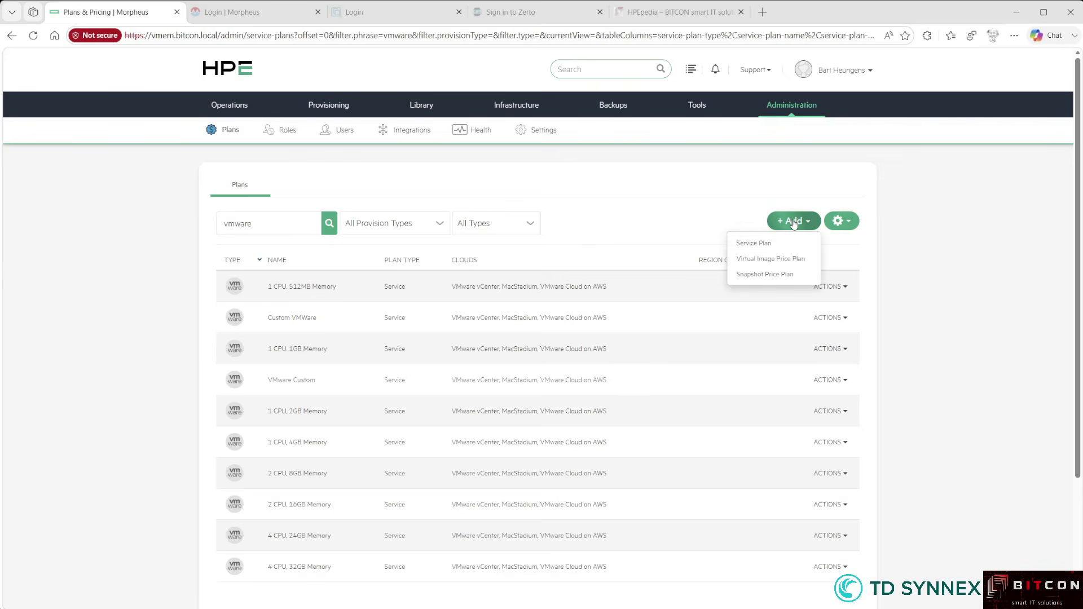
{"action": "left_click", "coordinate": [753, 243]}
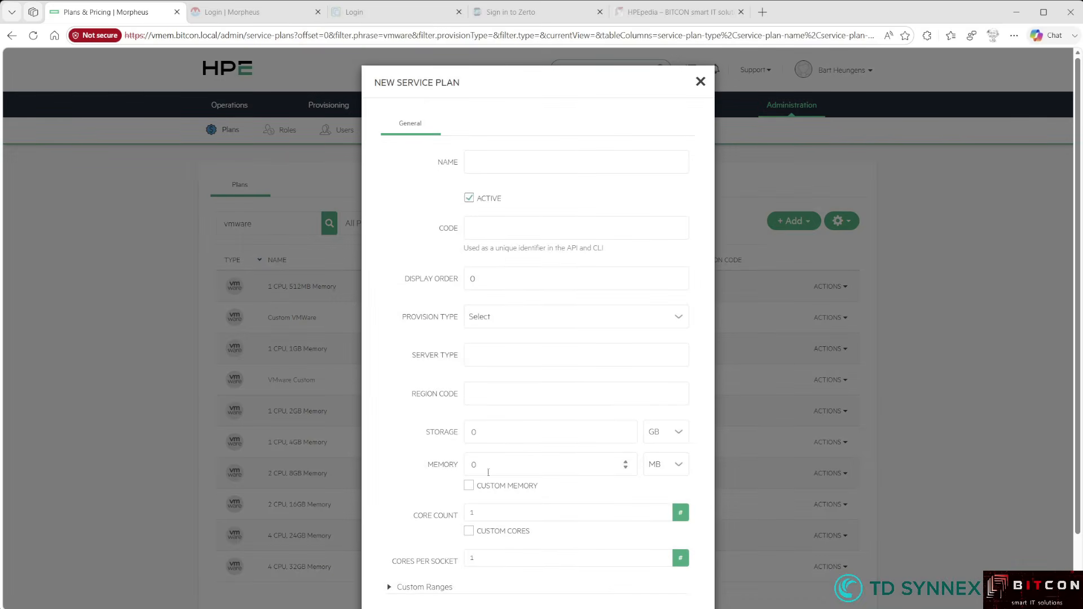
{"action": "scroll", "coordinate": [485, 454], "scroll_direction": "down", "scroll_amount": 1}
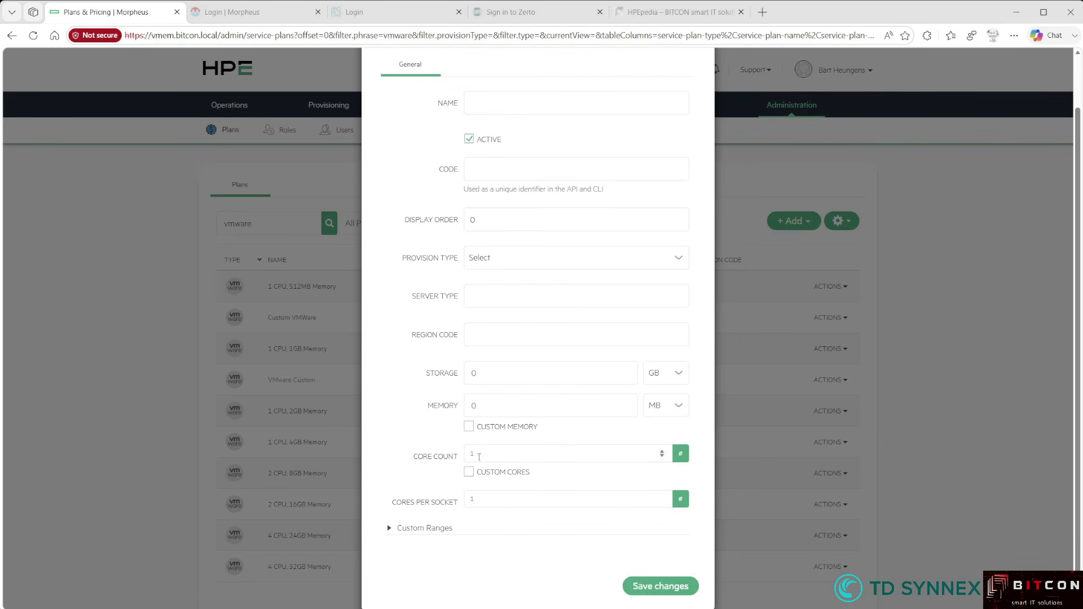
{"action": "scroll", "coordinate": [526, 474], "scroll_direction": "up", "scroll_amount": 1}
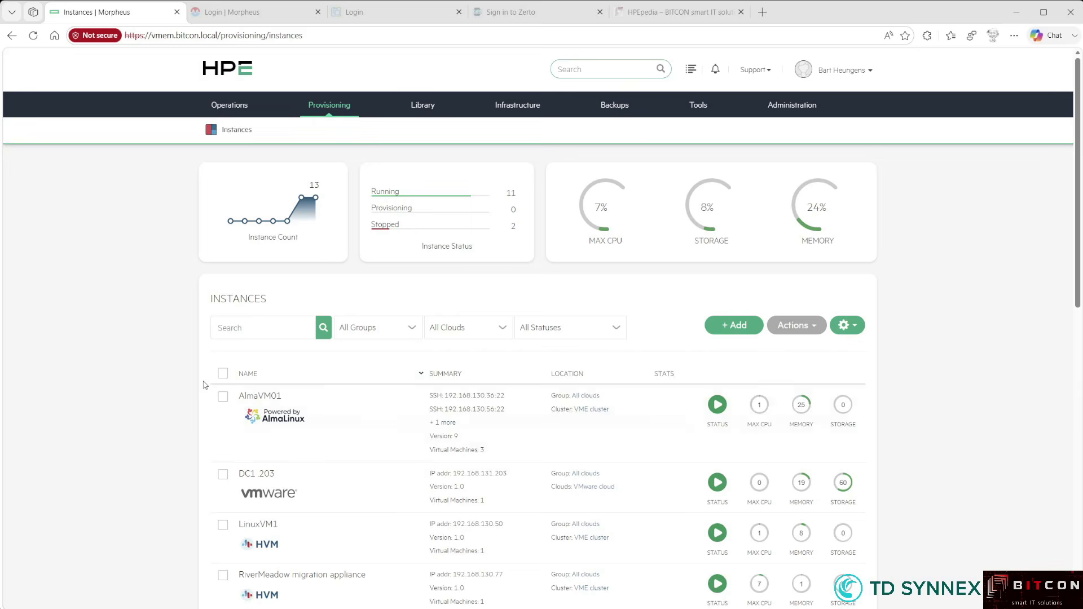
Step: Open the AlmaVM01 instance, check which host runs each virtual machine, and open the AlmaVM01 machine's compute details
{"action": "left_click", "coordinate": [288, 416]}
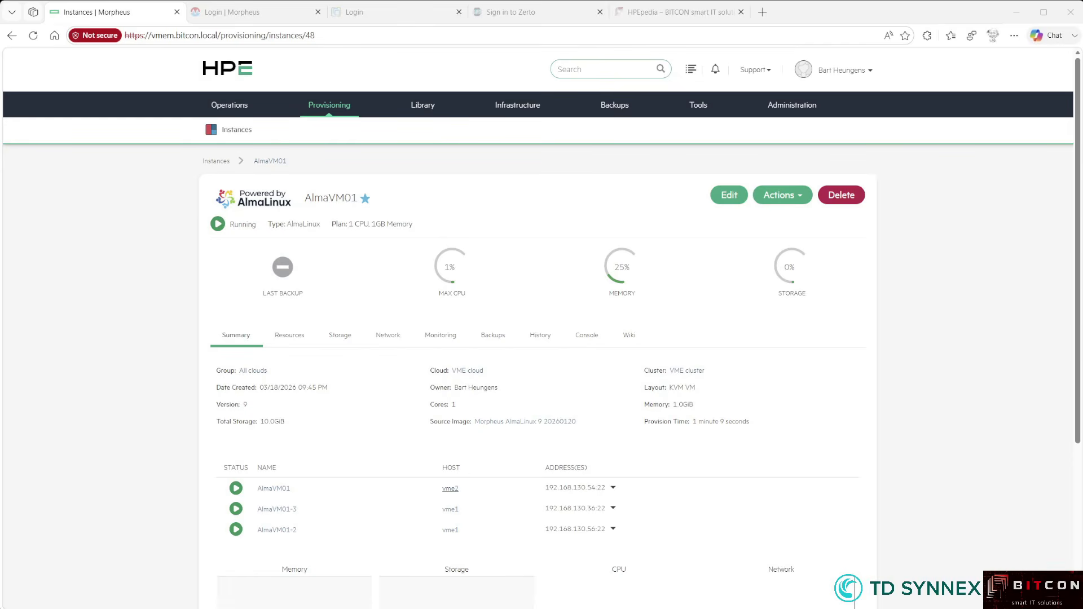
{"action": "double_click", "coordinate": [451, 488]}
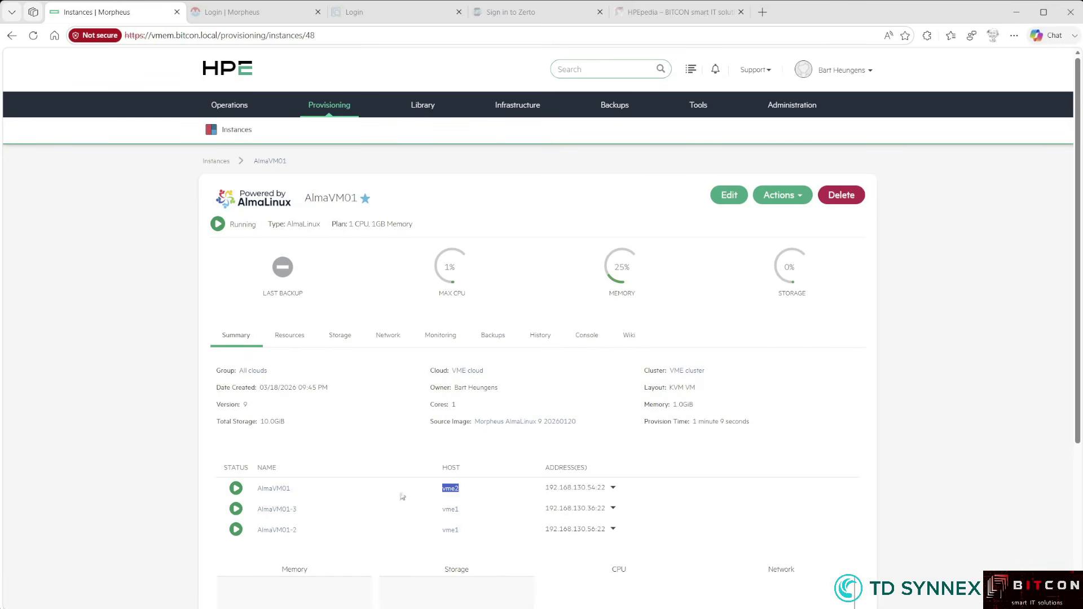
{"action": "left_click", "coordinate": [418, 490]}
{"action": "left_click", "coordinate": [282, 491]}
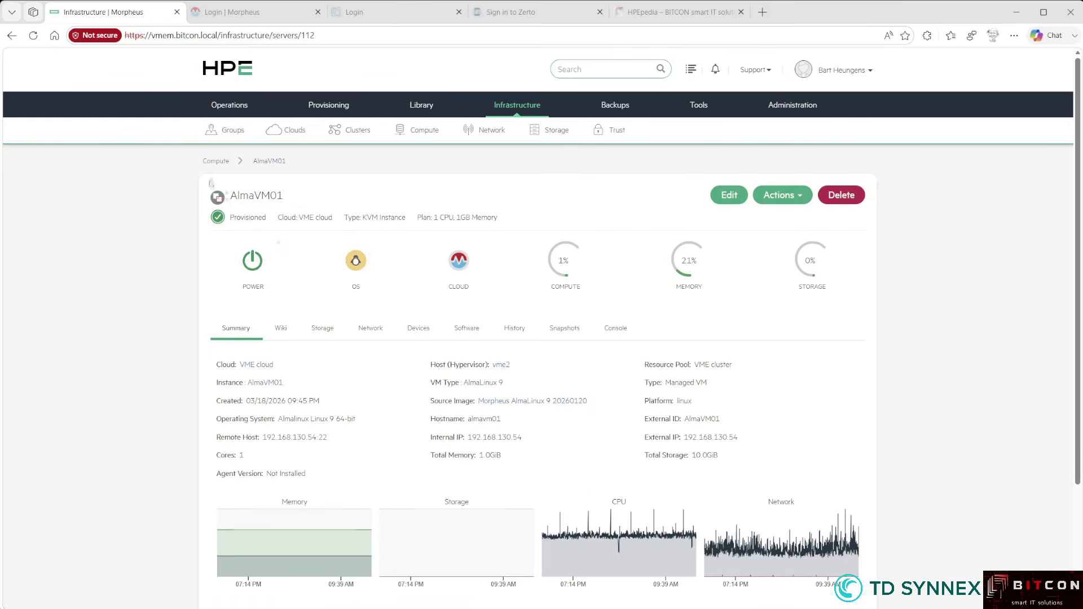
{"action": "left_click_drag", "start_coordinate": [203, 170], "coordinate": [231, 170]}
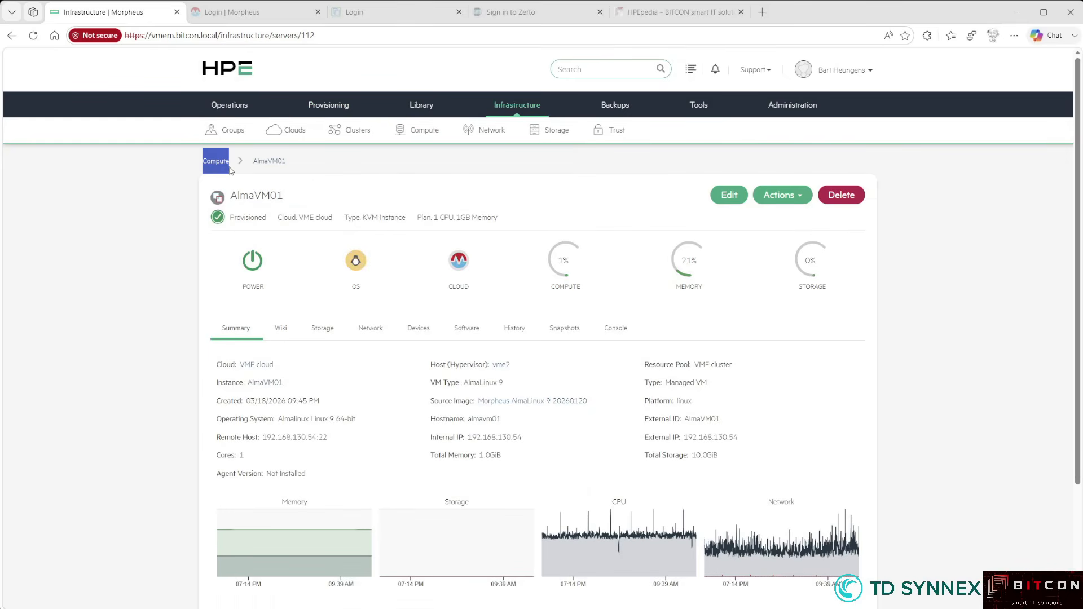
Step: Manage AlmaVM01's placement to live-migrate it to host vme1, keeping the Auto placement strategy
{"action": "left_click", "coordinate": [791, 198]}
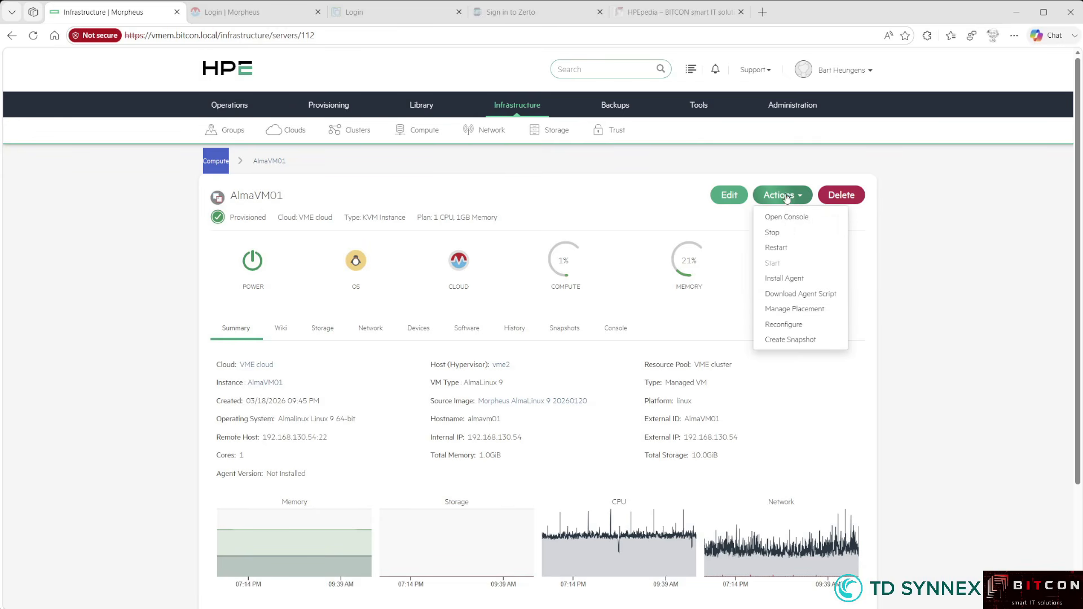
{"action": "left_click", "coordinate": [803, 311]}
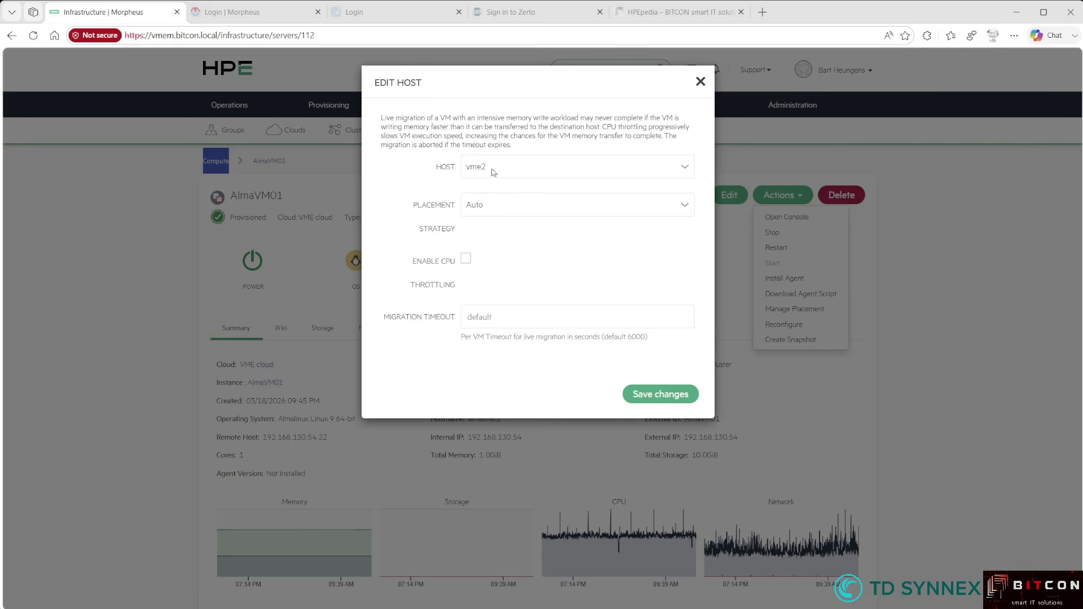
{"action": "left_click", "coordinate": [494, 171]}
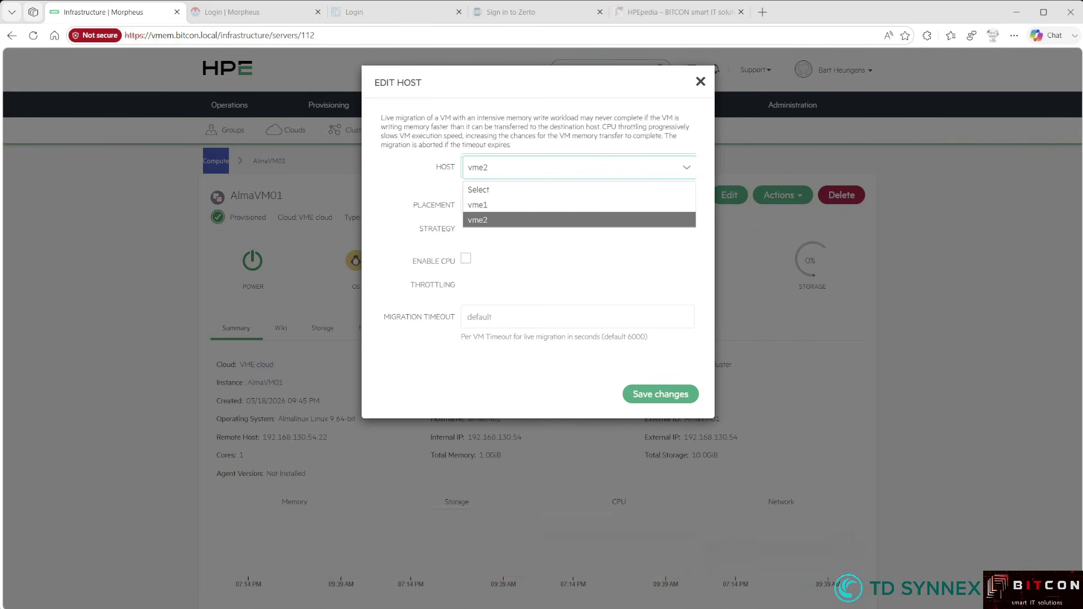
{"action": "left_click", "coordinate": [484, 205]}
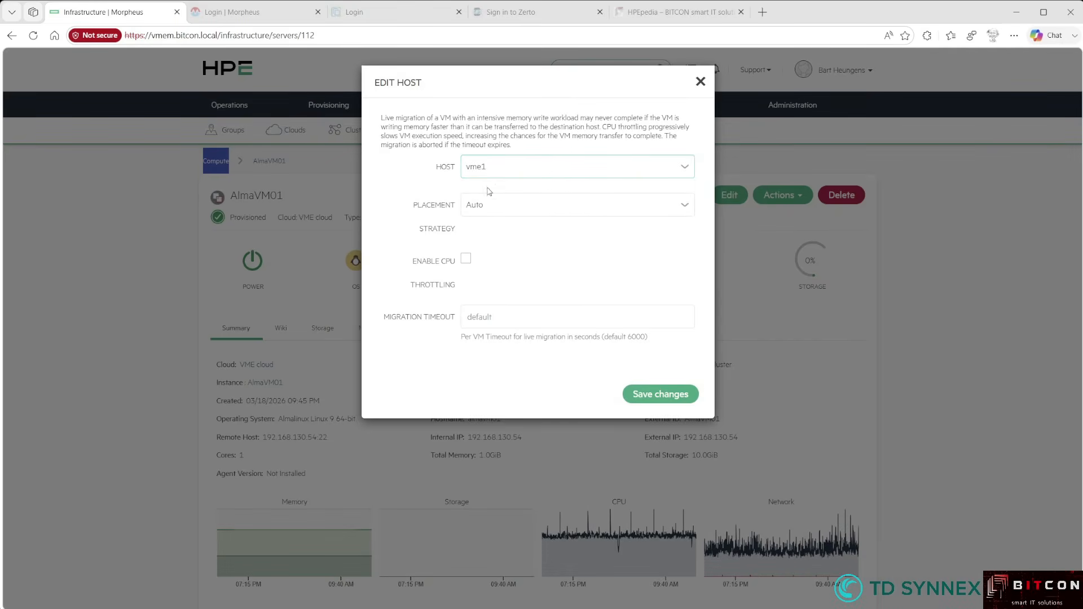
{"action": "left_click", "coordinate": [668, 395]}
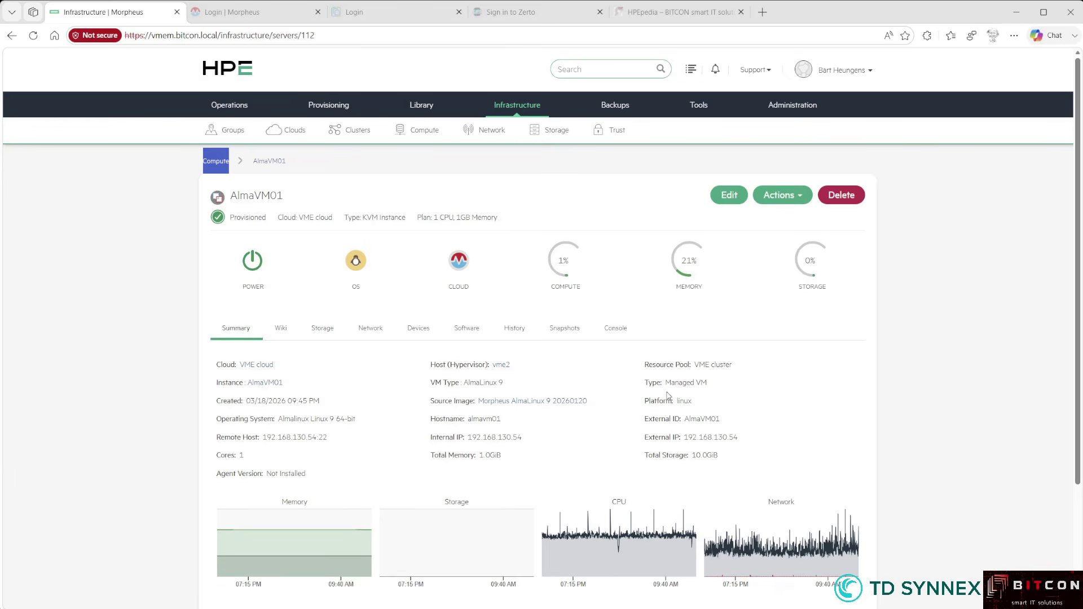
Step: Check AlmaVM01's move in its refreshed history and summary, and check the hosts listed in the AlmaVM01 instance
{"action": "left_click", "coordinate": [516, 332]}
{"action": "left_click", "coordinate": [33, 36]}
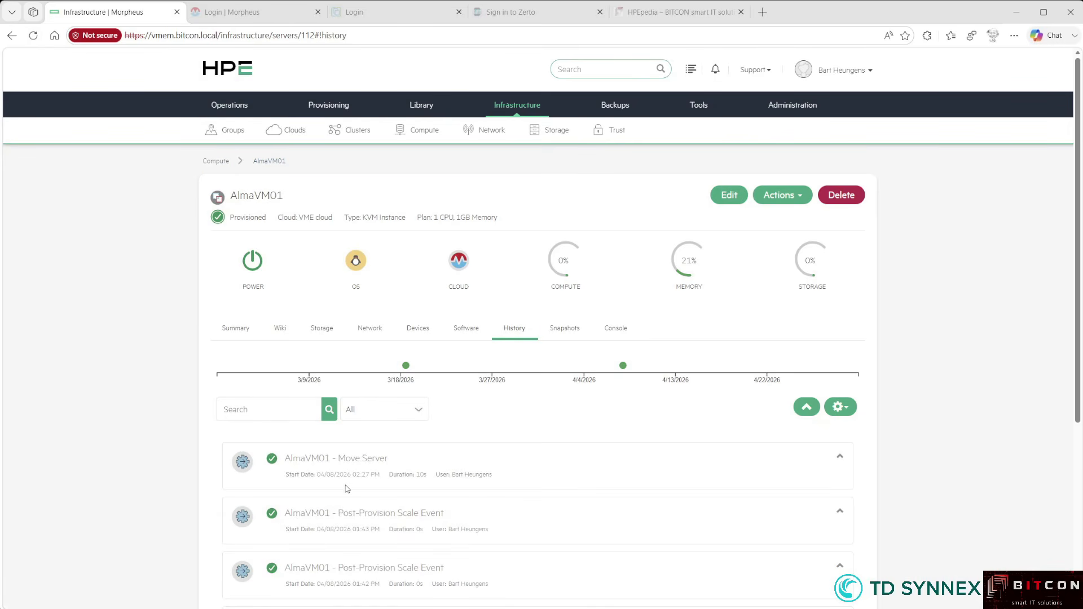
{"action": "left_click", "coordinate": [248, 330]}
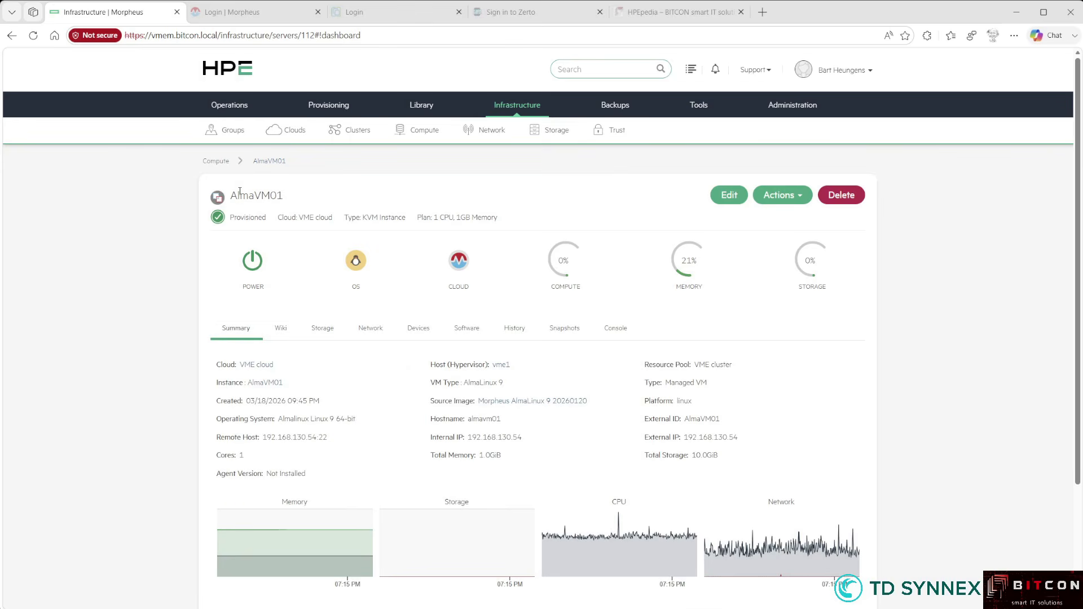
{"action": "left_click", "coordinate": [329, 106]}
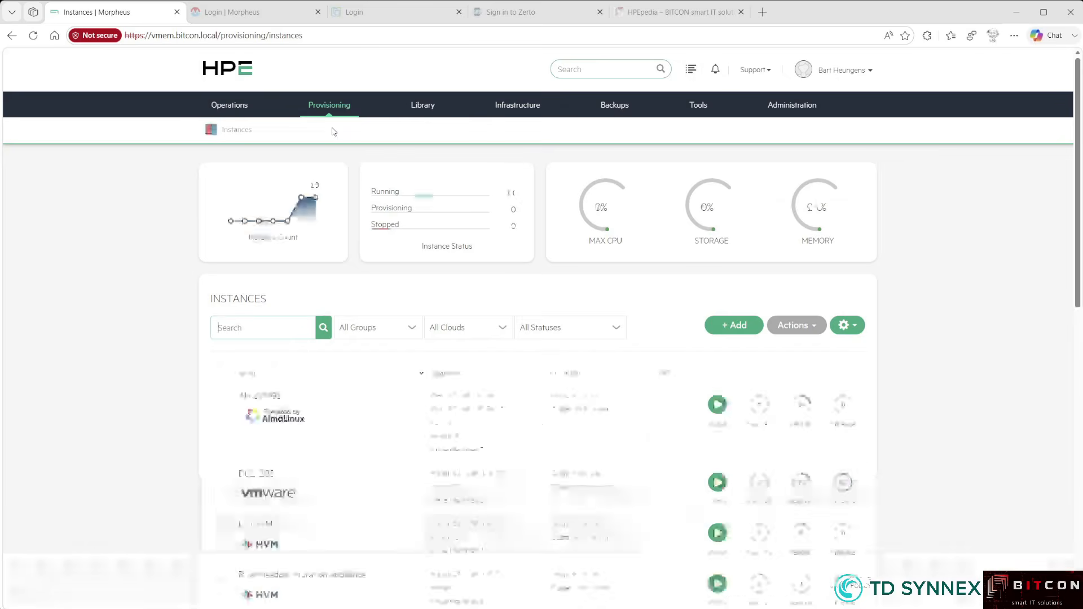
{"action": "left_click", "coordinate": [315, 417]}
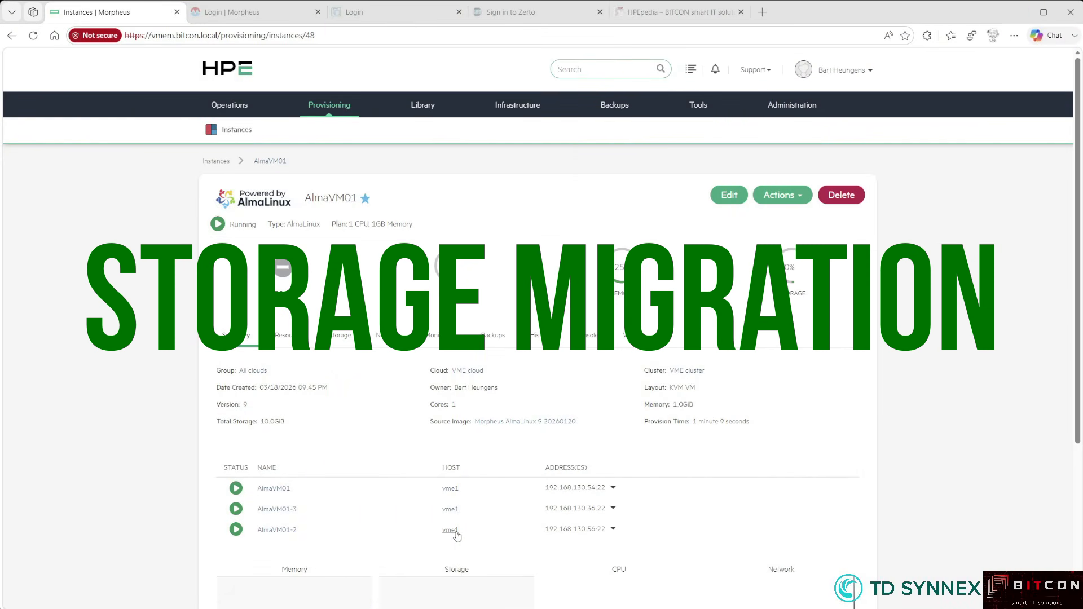
Step: In the AlmaVM01 machine's reconfiguration, select AlletraMP as the root volume's datastore, and discard the reconfiguration
{"action": "left_click", "coordinate": [275, 490]}
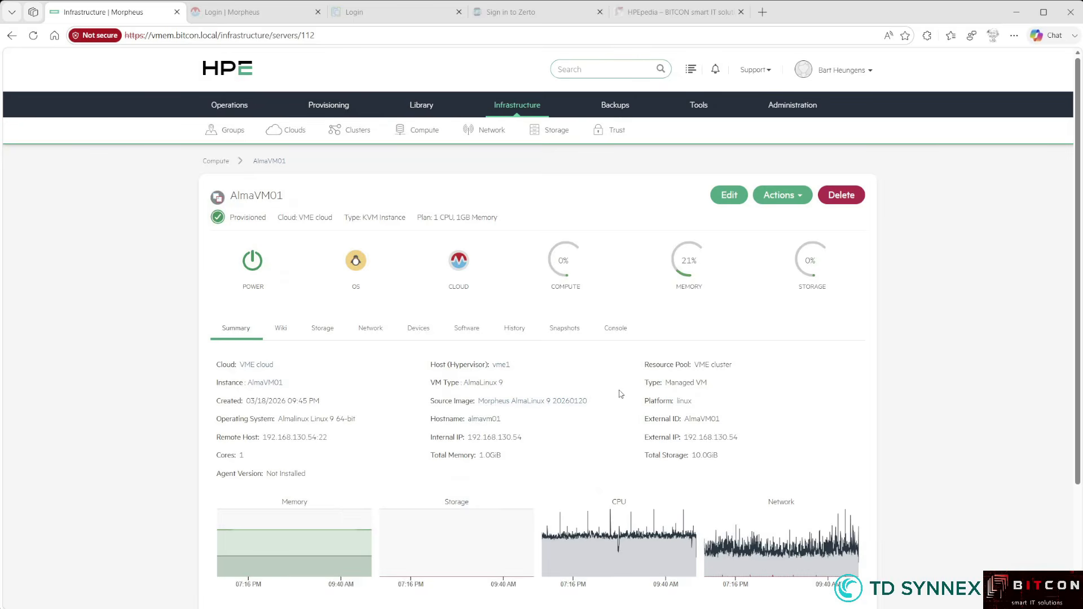
{"action": "left_click", "coordinate": [781, 198]}
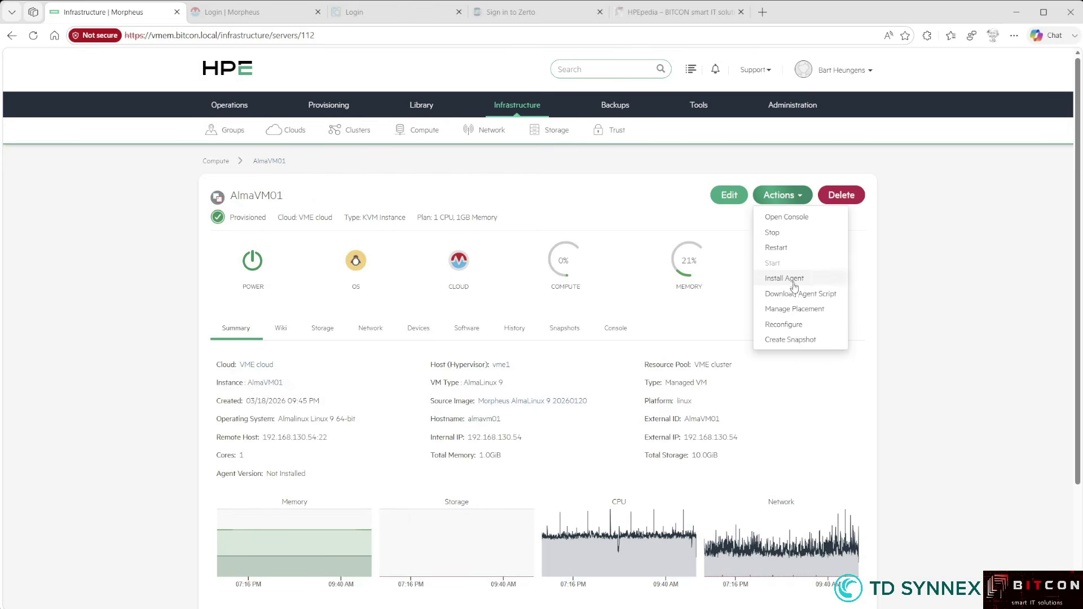
{"action": "left_click", "coordinate": [784, 325]}
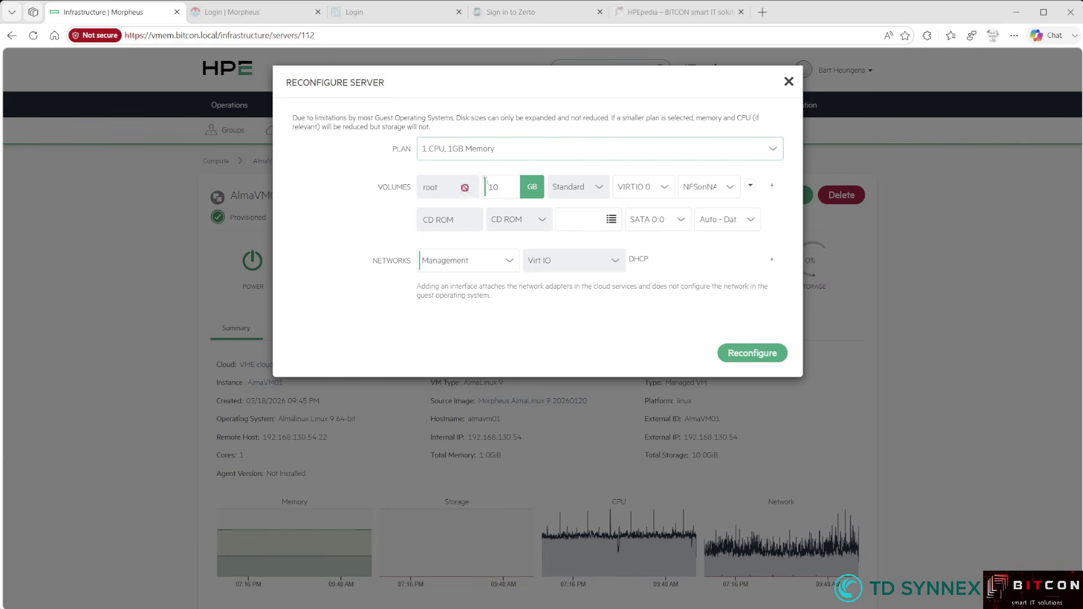
{"action": "left_click", "coordinate": [696, 191]}
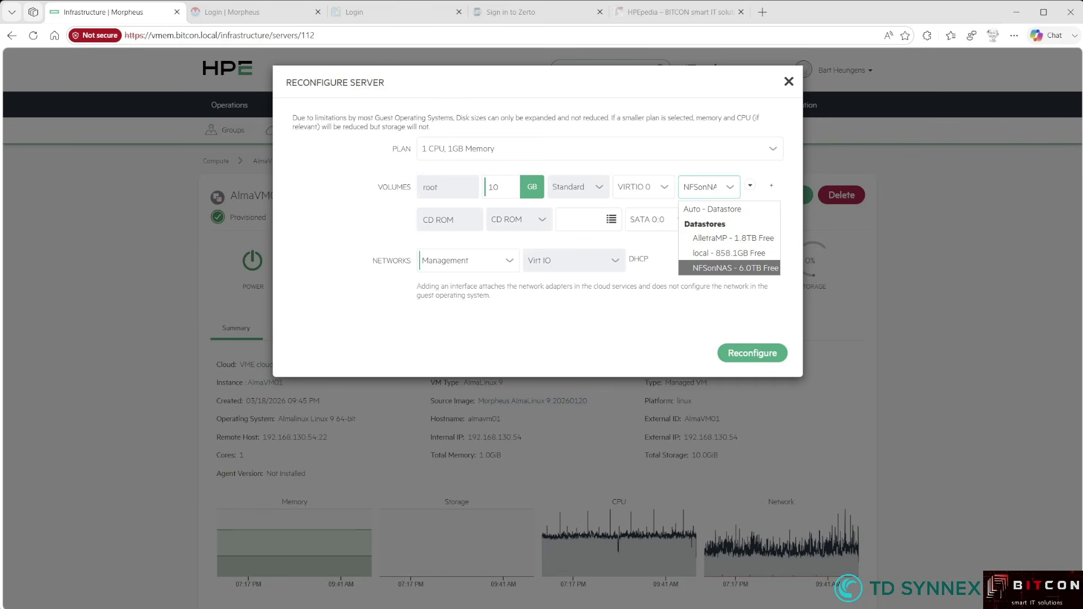
{"action": "left_click", "coordinate": [728, 238]}
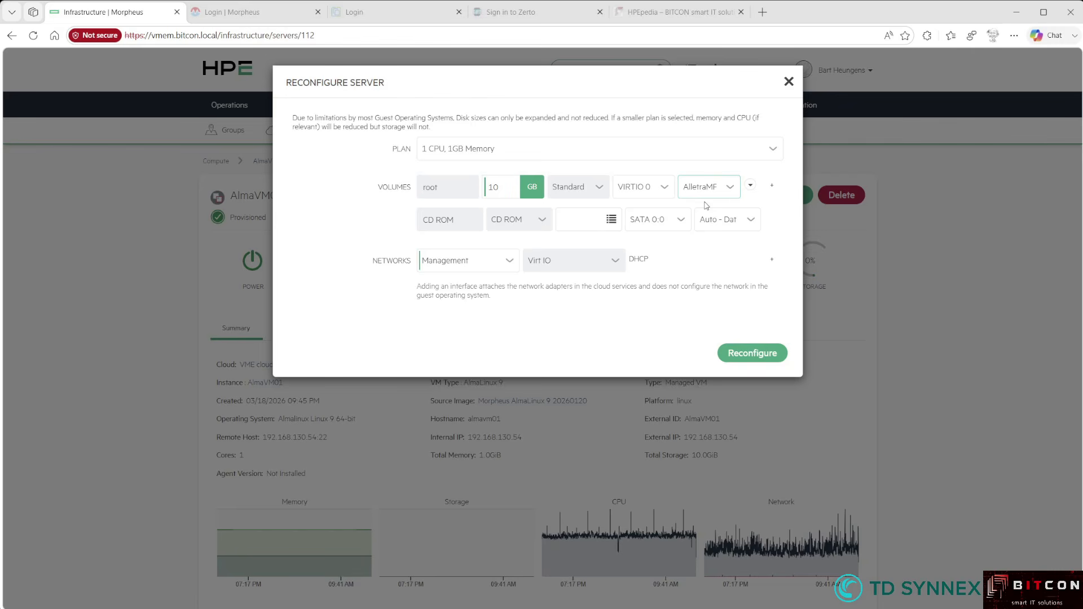
{"action": "left_click", "coordinate": [789, 83]}
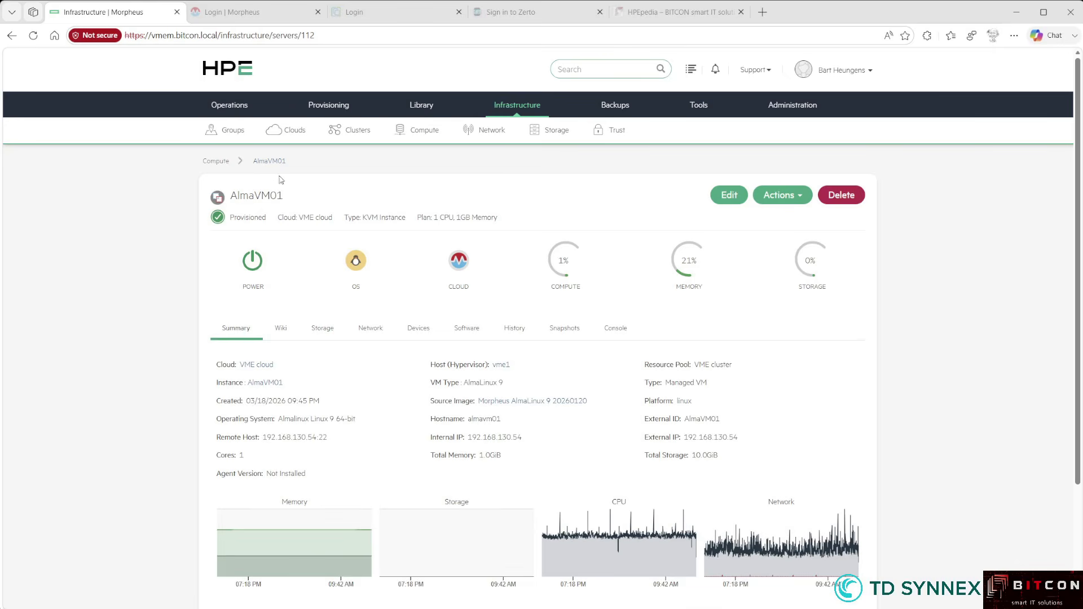
Step: Open AlmaVM01's placement settings, try vme2 as the host, and set the host back to vme1
{"action": "left_click", "coordinate": [789, 196]}
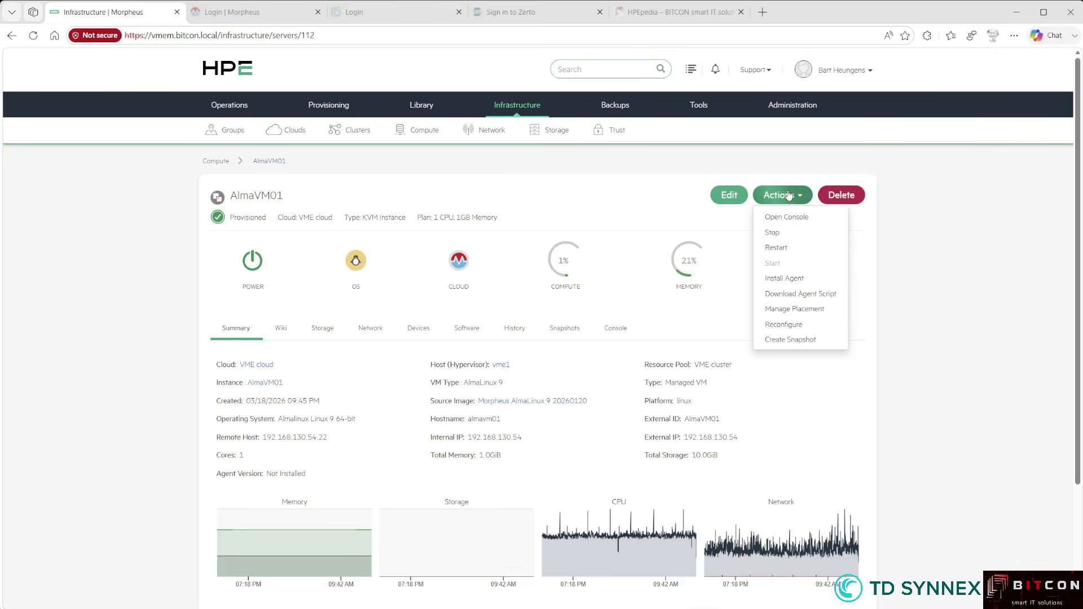
{"action": "left_click", "coordinate": [796, 311]}
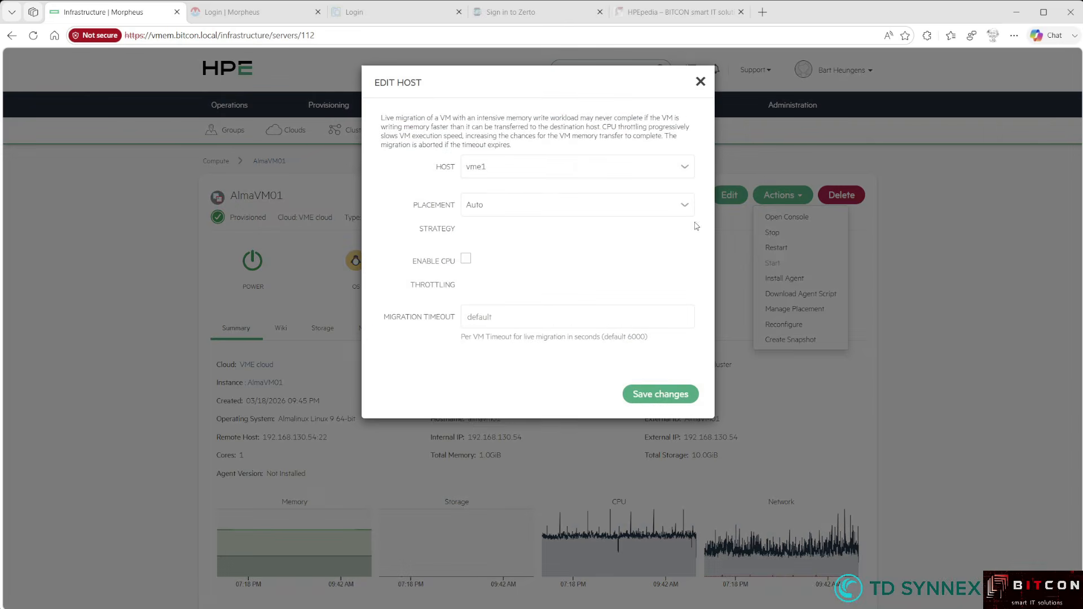
{"action": "left_click", "coordinate": [499, 167]}
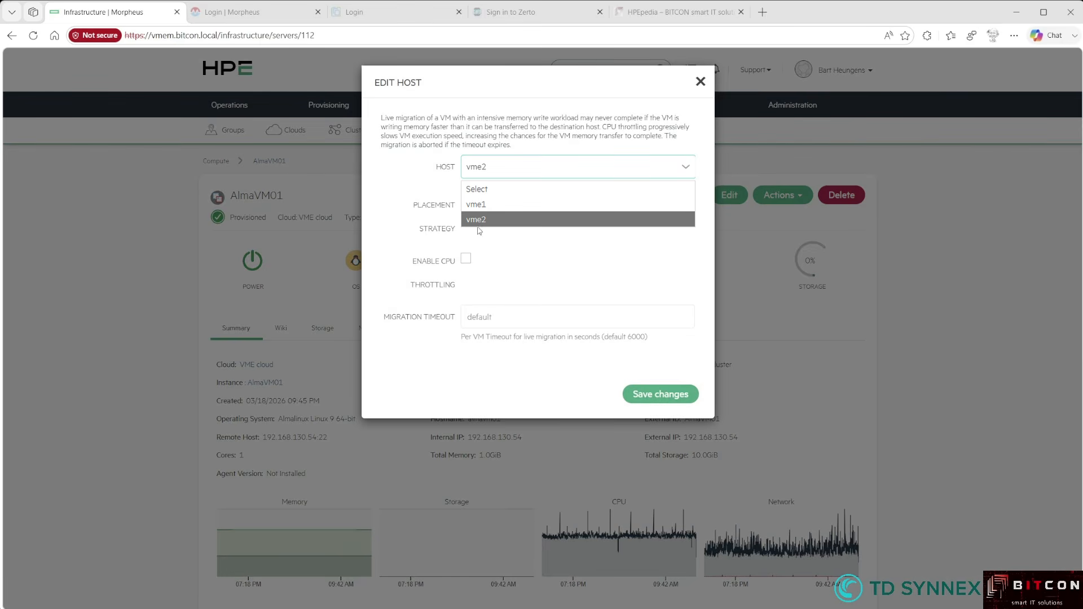
{"action": "left_click", "coordinate": [477, 204]}
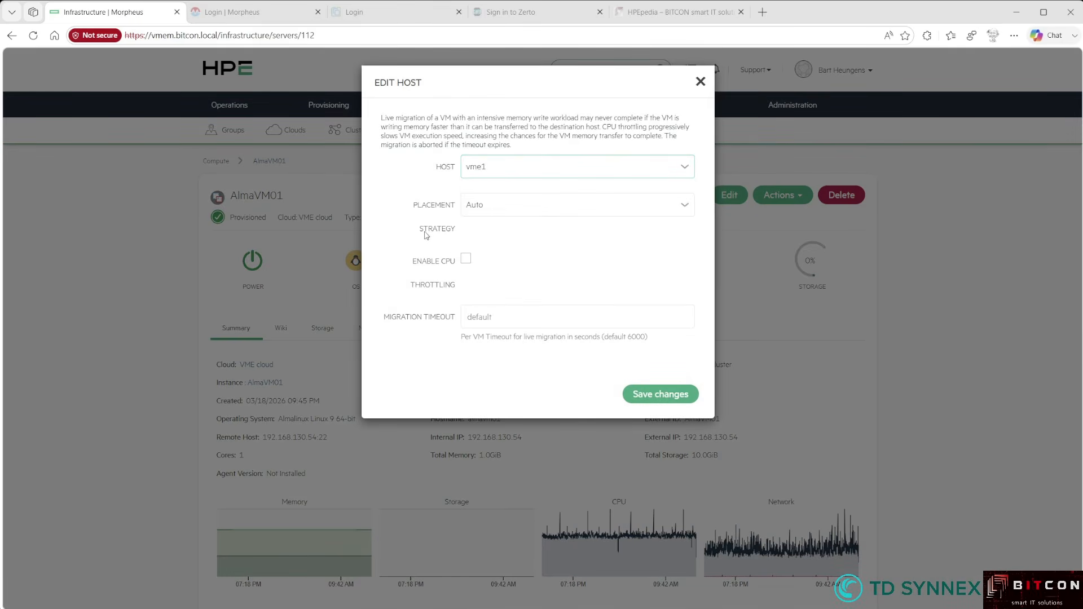
Step: Review the placement strategy options for AlmaVM01 and set the strategy to Failover
{"action": "left_click_drag", "start_coordinate": [415, 204], "coordinate": [456, 236]}
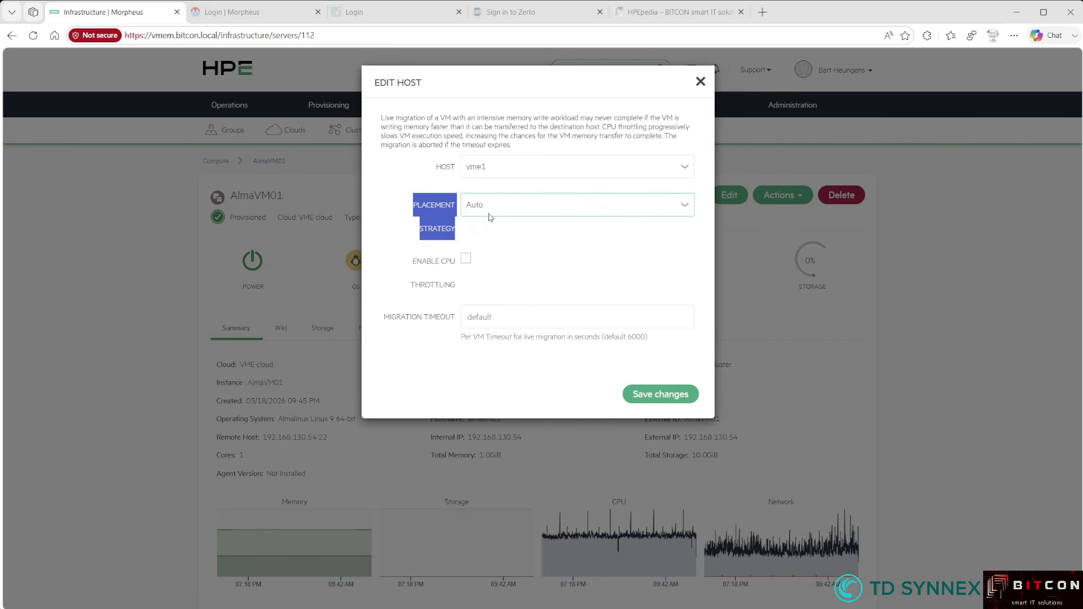
{"action": "left_click", "coordinate": [489, 218]}
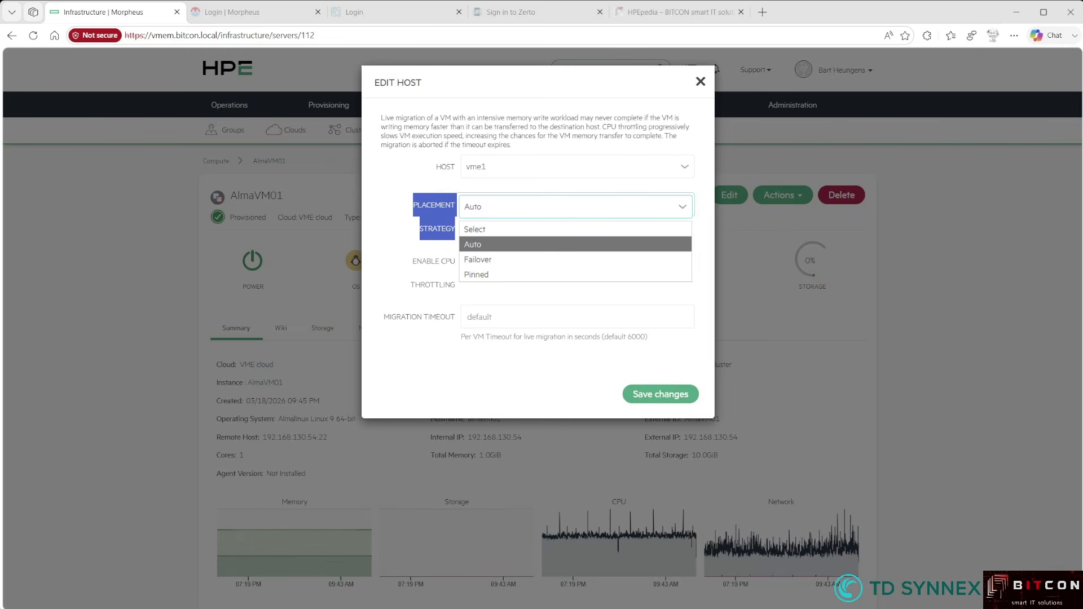
{"action": "left_click", "coordinate": [486, 206]}
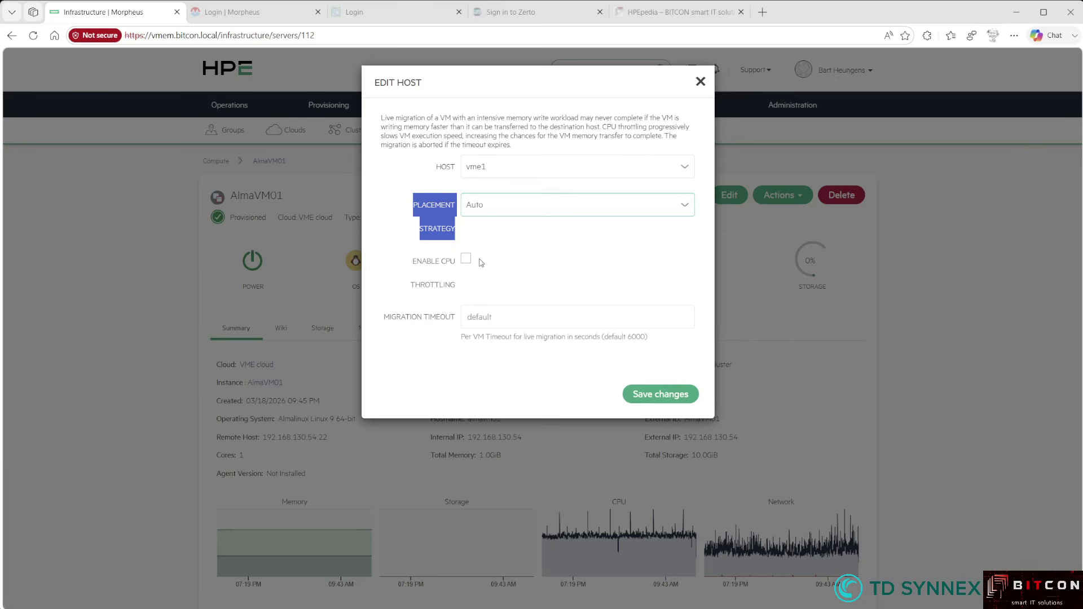
{"action": "left_click", "coordinate": [489, 207]}
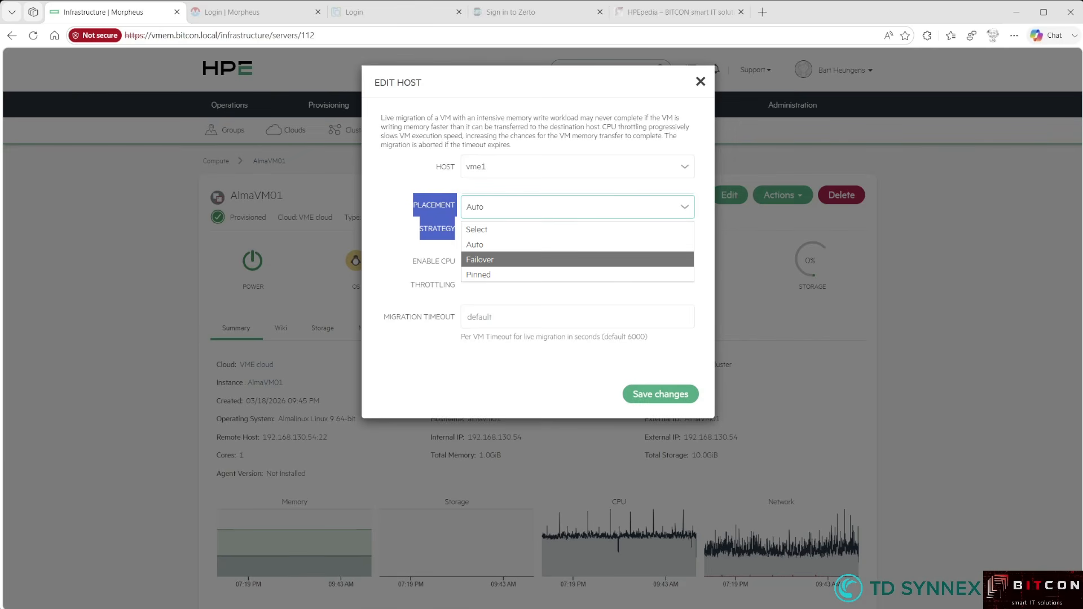
{"action": "left_click", "coordinate": [506, 259]}
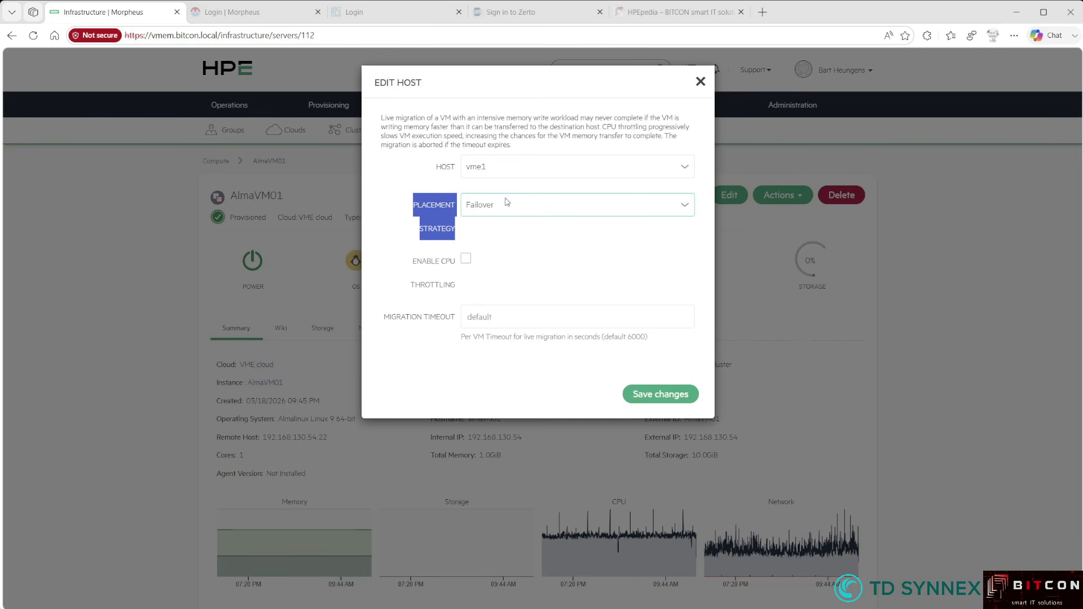
Step: Set AlmaVM01's placement strategy to Pinned, and discard the placement changes
{"action": "left_click", "coordinate": [507, 203]}
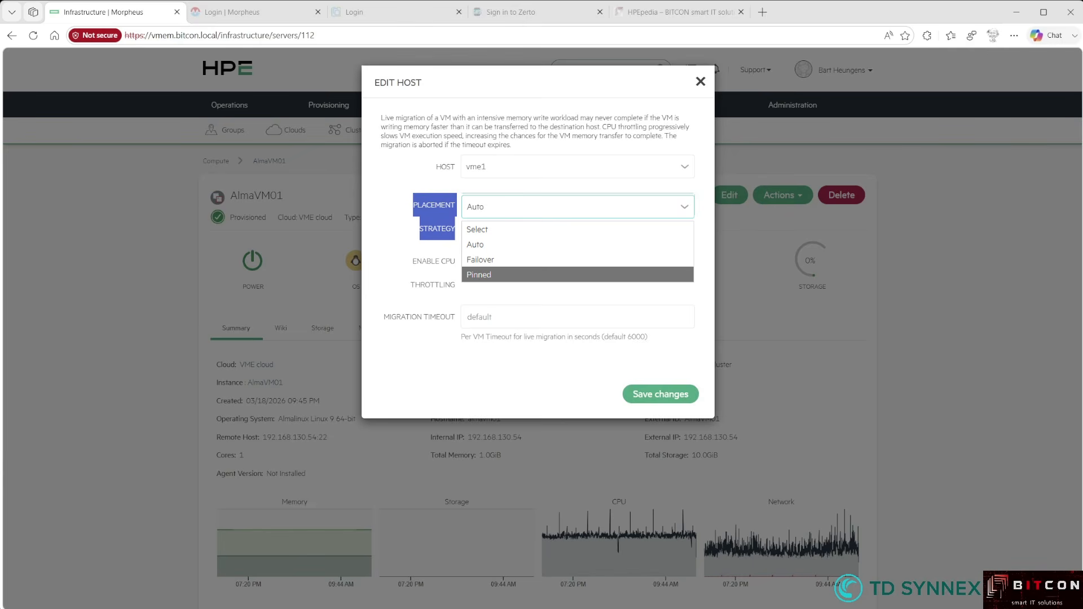
{"action": "left_click", "coordinate": [480, 275]}
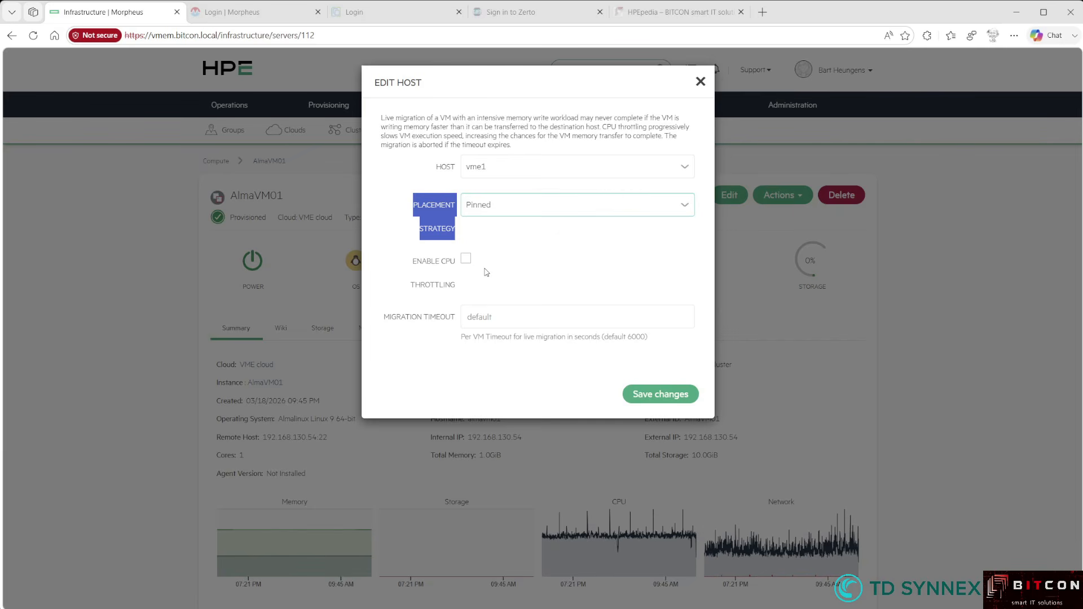
{"action": "left_click", "coordinate": [700, 84]}
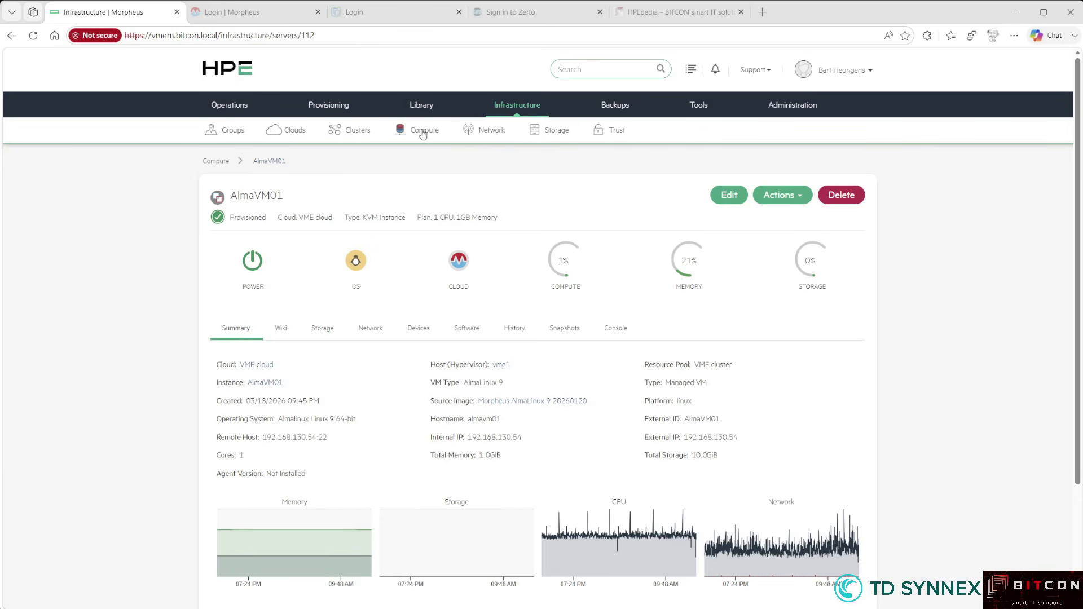
Step: Open the VME cluster from the infrastructure's clusters, check its hosts and summary, and show its affinity group resources
{"action": "left_click", "coordinate": [365, 137]}
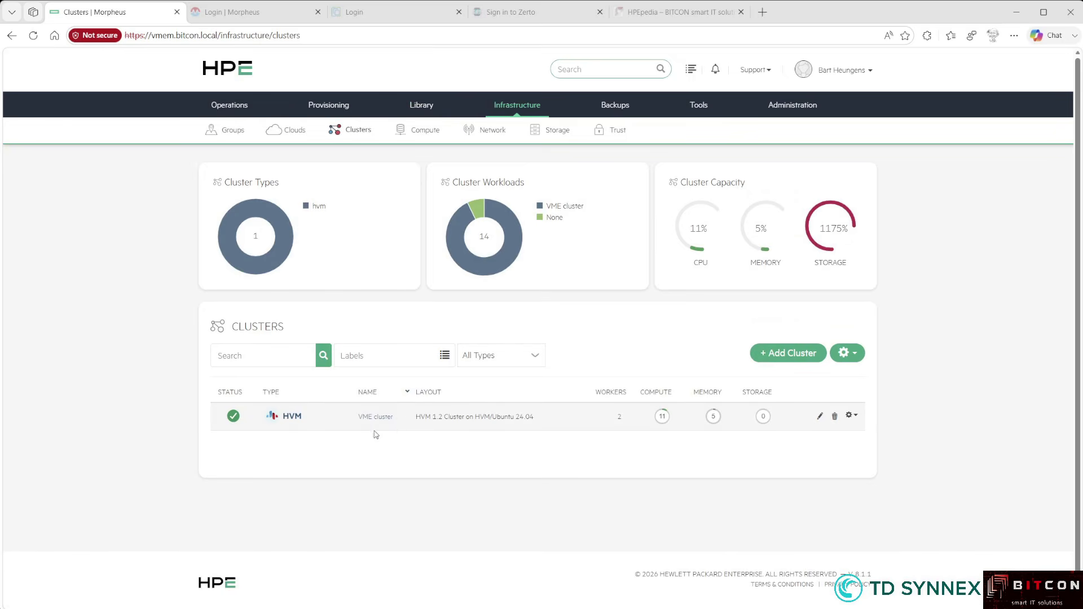
{"action": "left_click", "coordinate": [381, 421]}
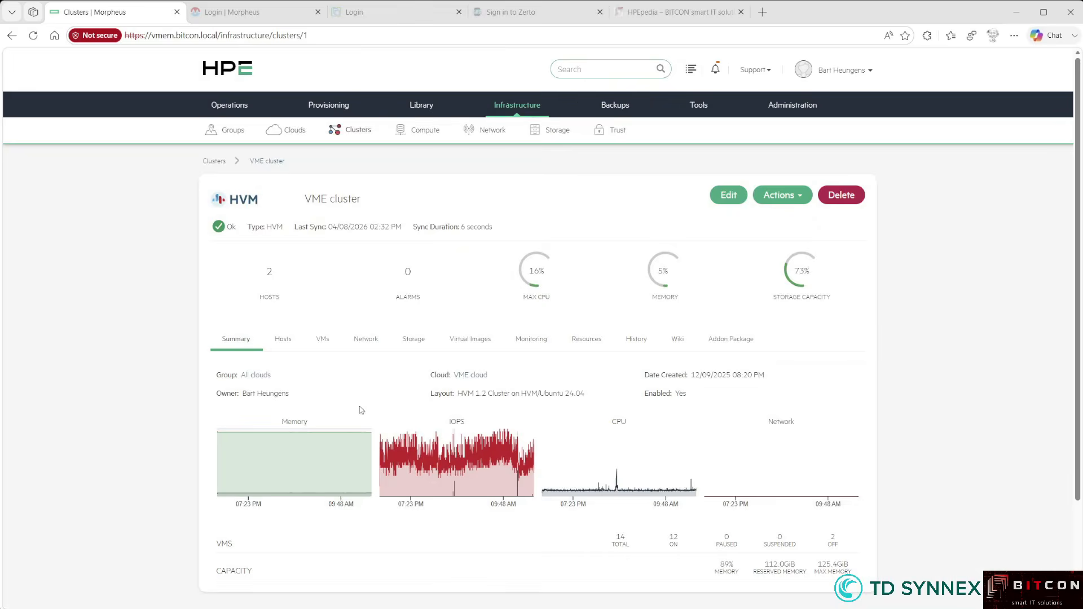
{"action": "left_click", "coordinate": [283, 341]}
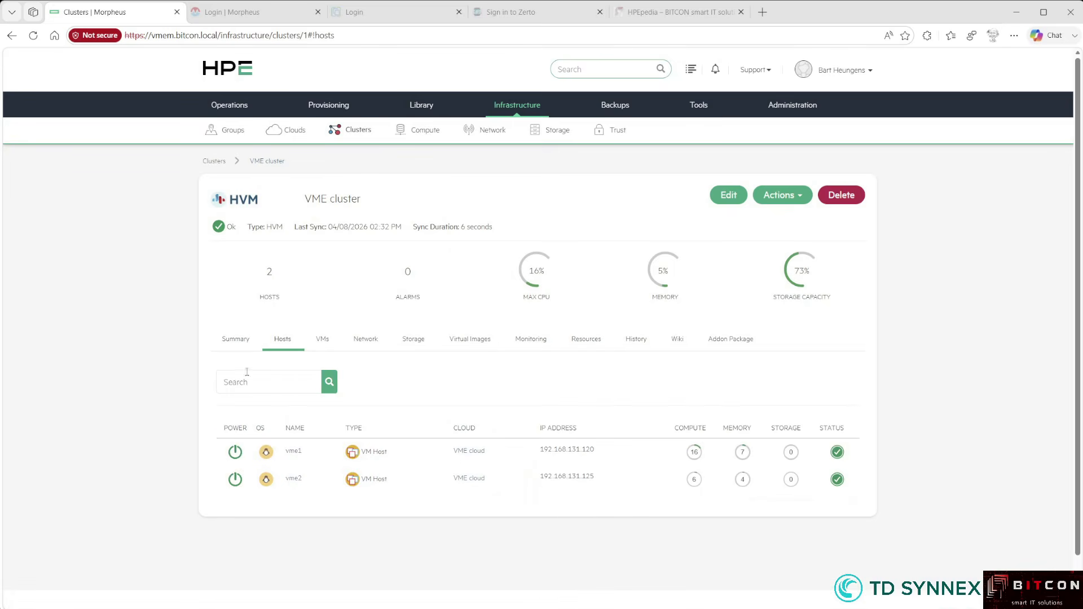
{"action": "left_click", "coordinate": [236, 340]}
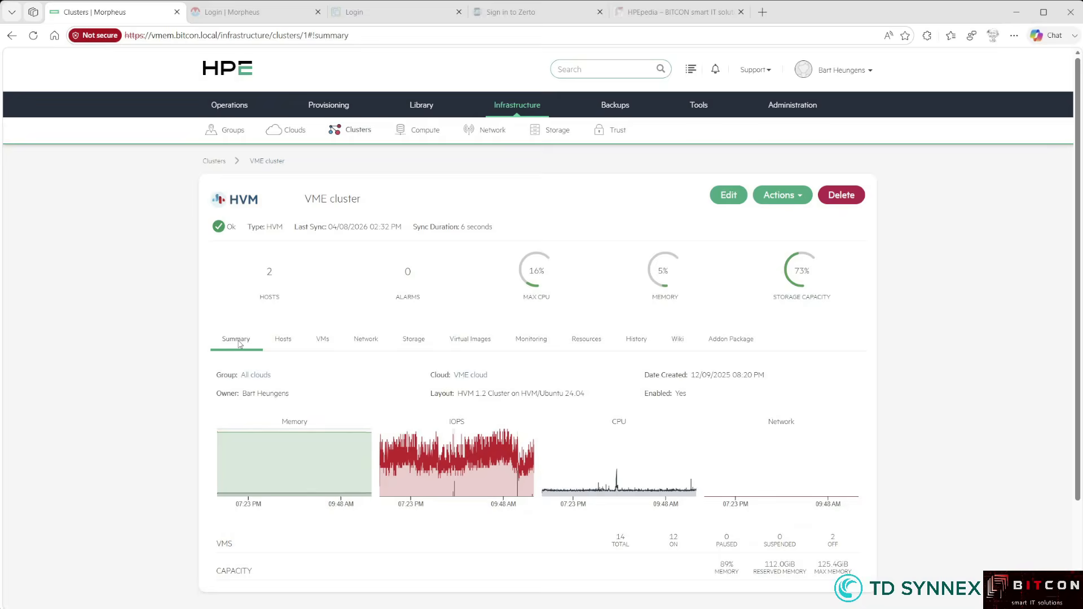
{"action": "left_click", "coordinate": [586, 342]}
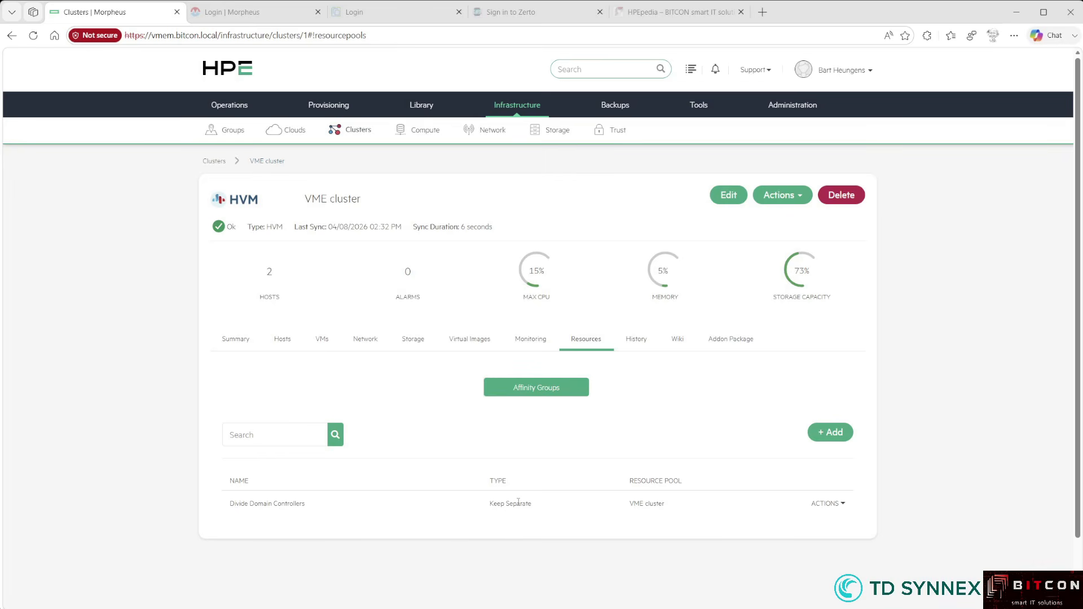
Step: Start a new affinity group named "Alma VMs together" with the type Keep Together
{"action": "left_click", "coordinate": [827, 434]}
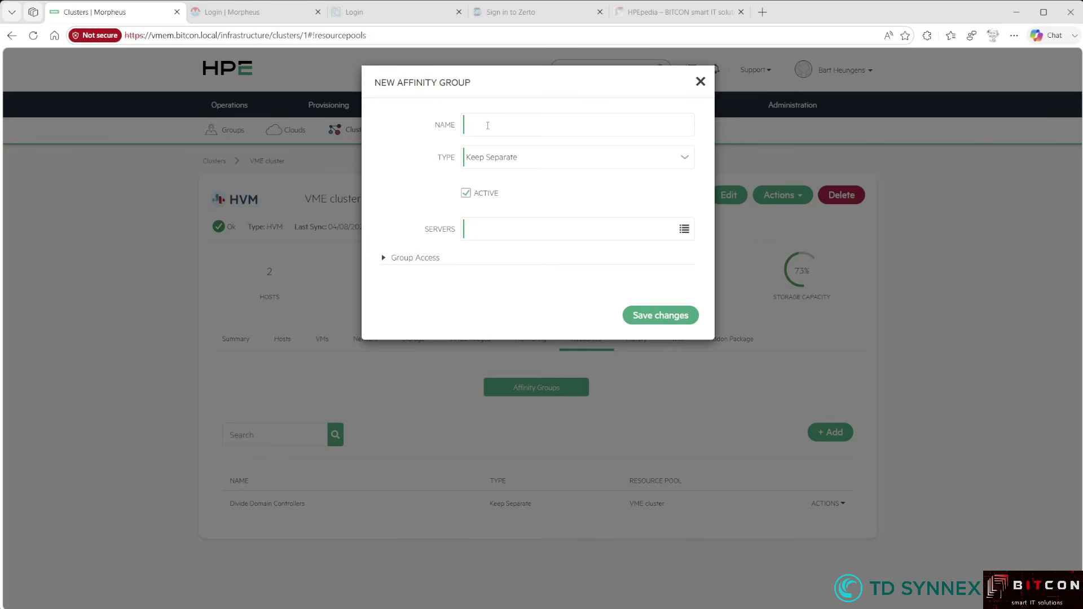
{"action": "left_click", "coordinate": [510, 161]}
{"action": "left_click", "coordinate": [503, 197]}
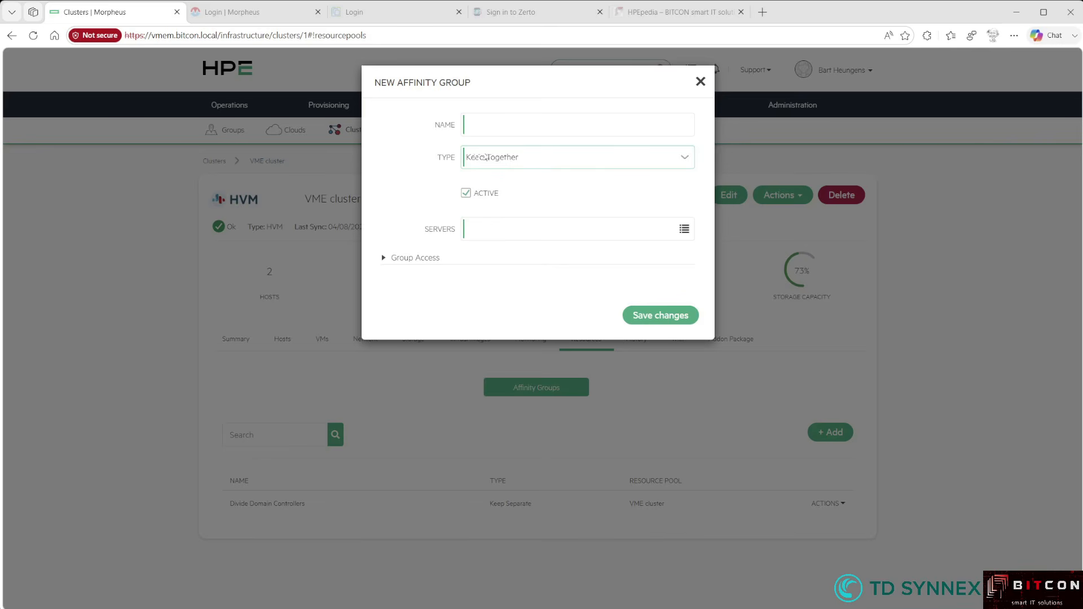
{"action": "left_click", "coordinate": [485, 157]}
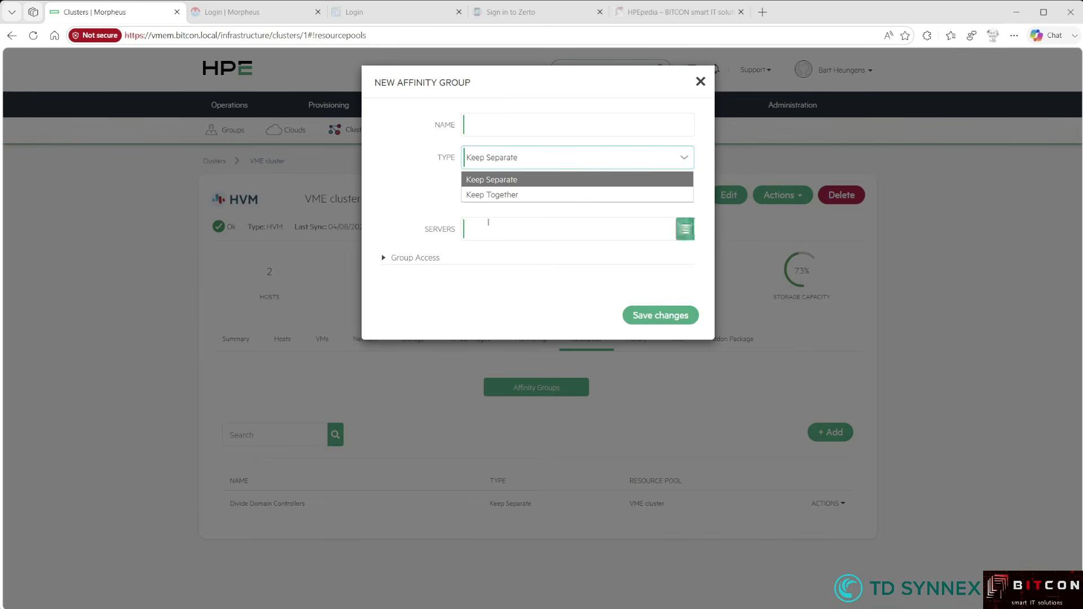
{"action": "left_click", "coordinate": [491, 194]}
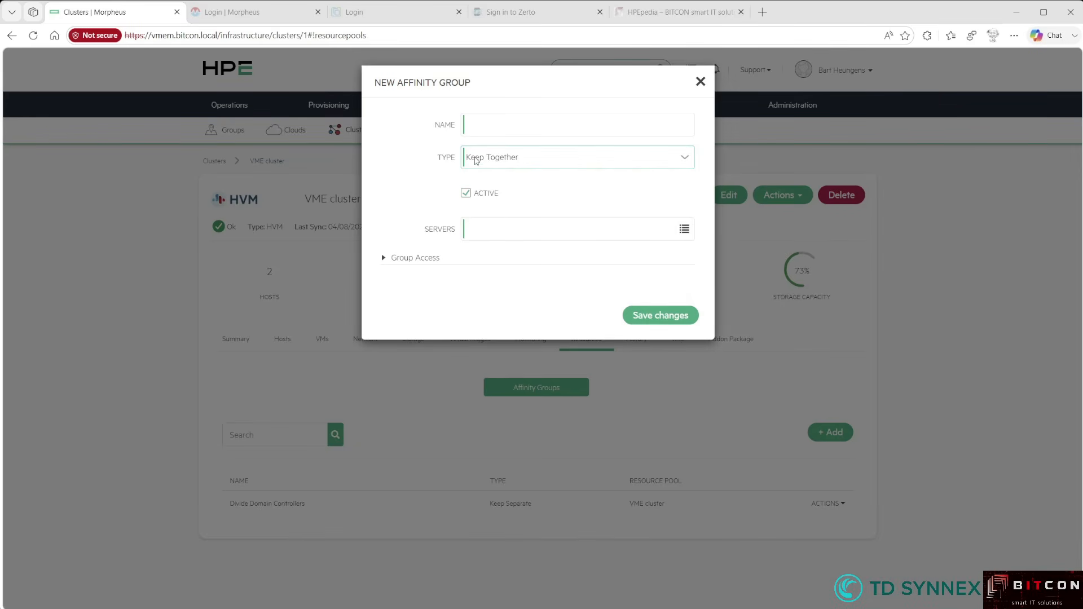
{"action": "left_click", "coordinate": [482, 128]}
{"action": "type", "text": "Alma"}
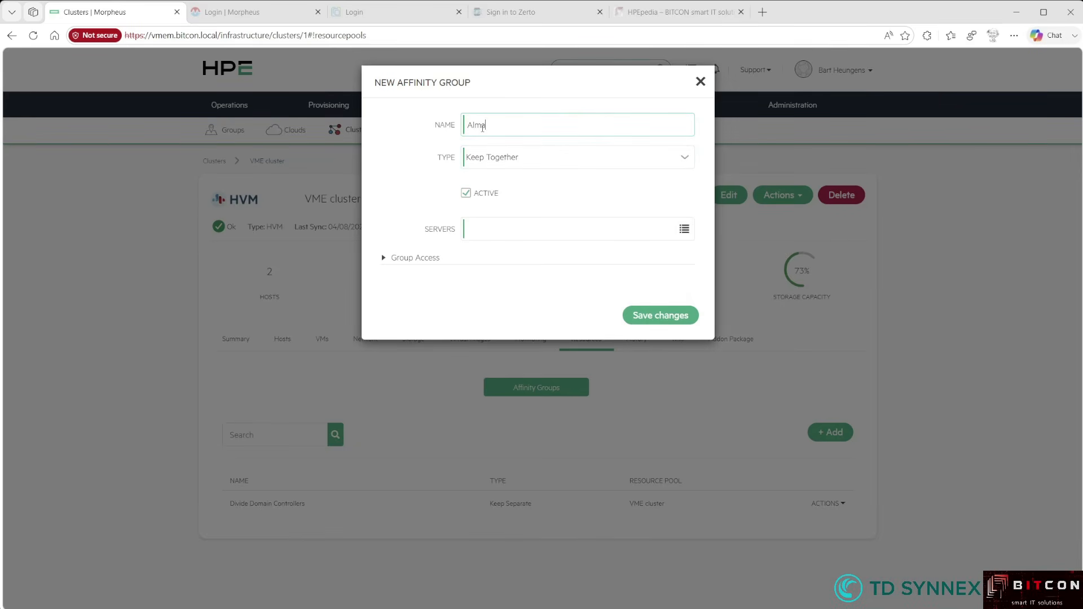
{"action": "type", "text": " VMs together"}
{"action": "key", "text": "Tab"}
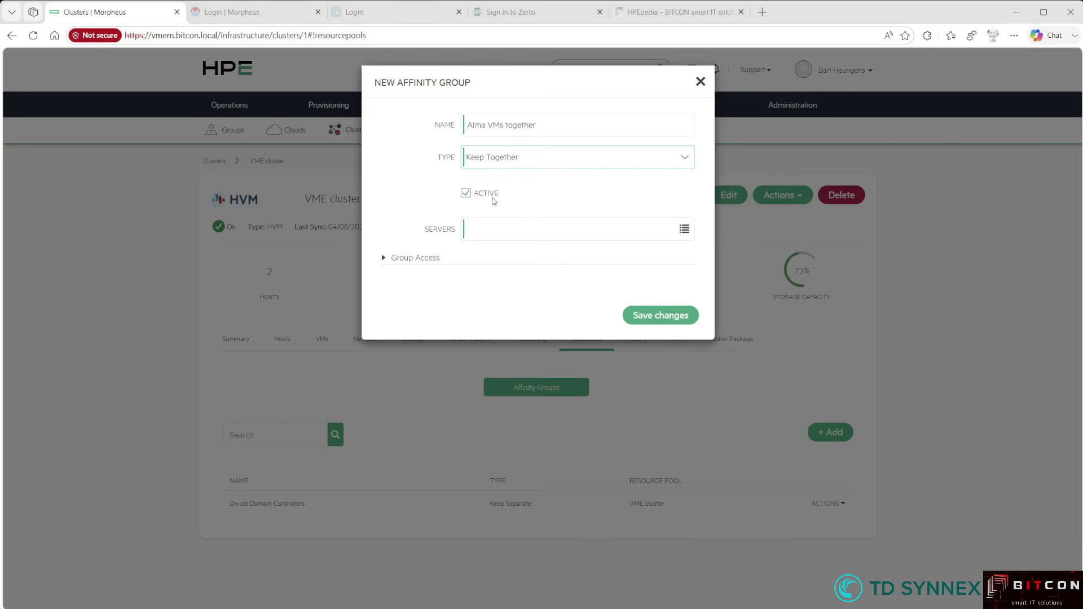
Step: Add the servers AlmaVM01, AlmaVM01-2 and AlmaVM01-3 to the new affinity group and save it
{"action": "left_click", "coordinate": [482, 228]}
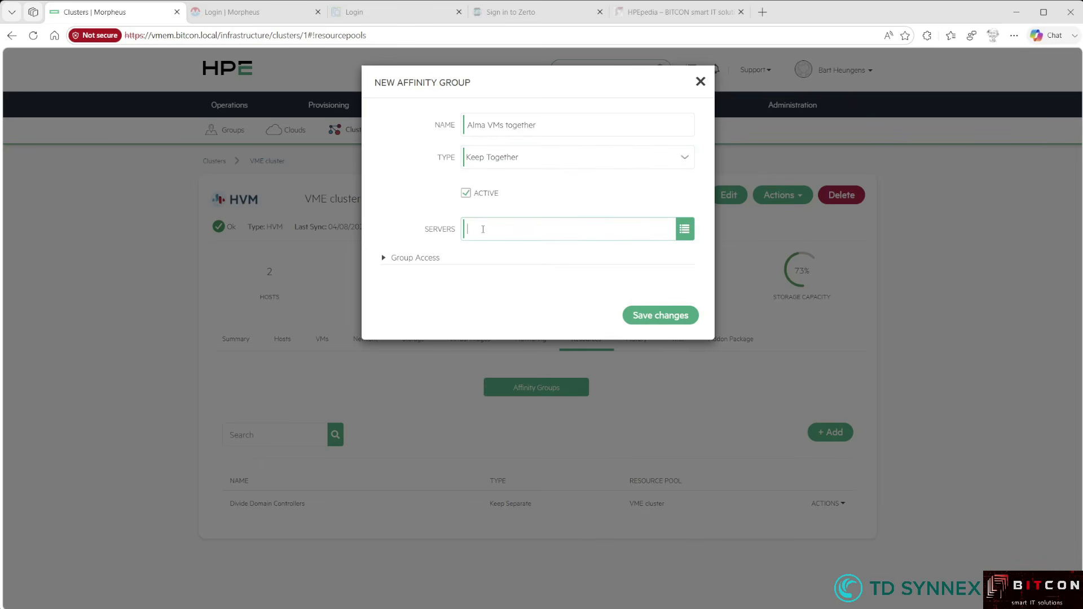
{"action": "type", "text": "almaVM01"}
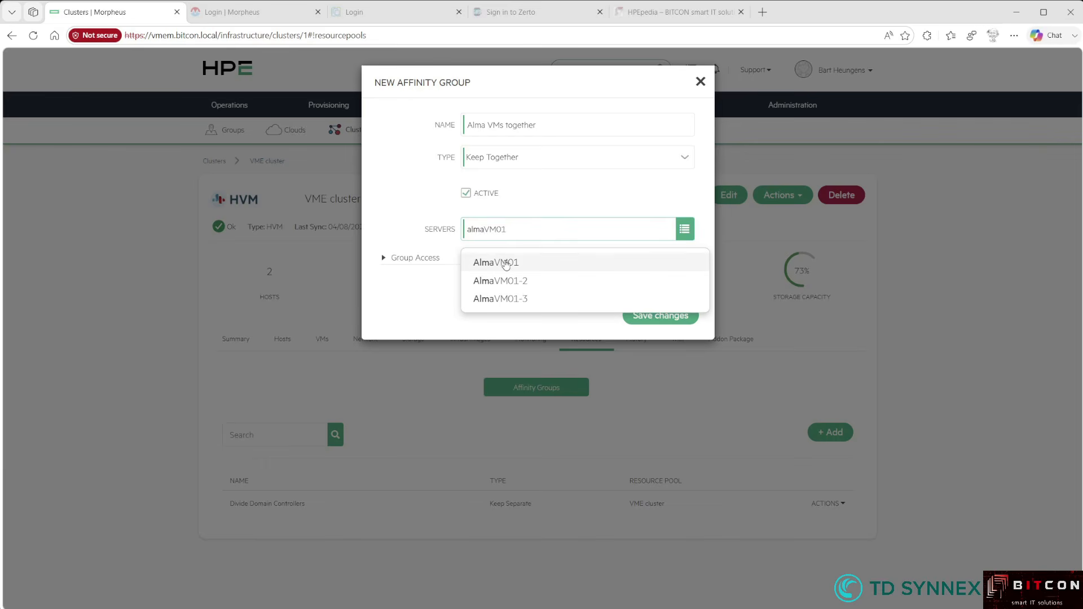
{"action": "left_click", "coordinate": [506, 263]}
{"action": "type", "text": "alma"}
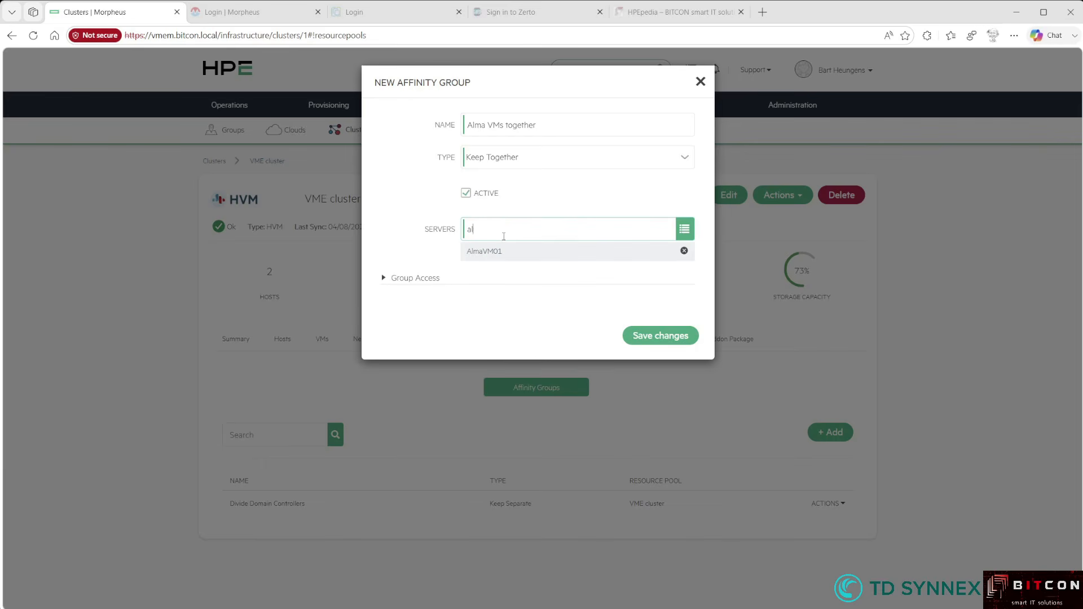
{"action": "left_click", "coordinate": [501, 256]}
{"action": "type", "text": "almaVM01-3"}
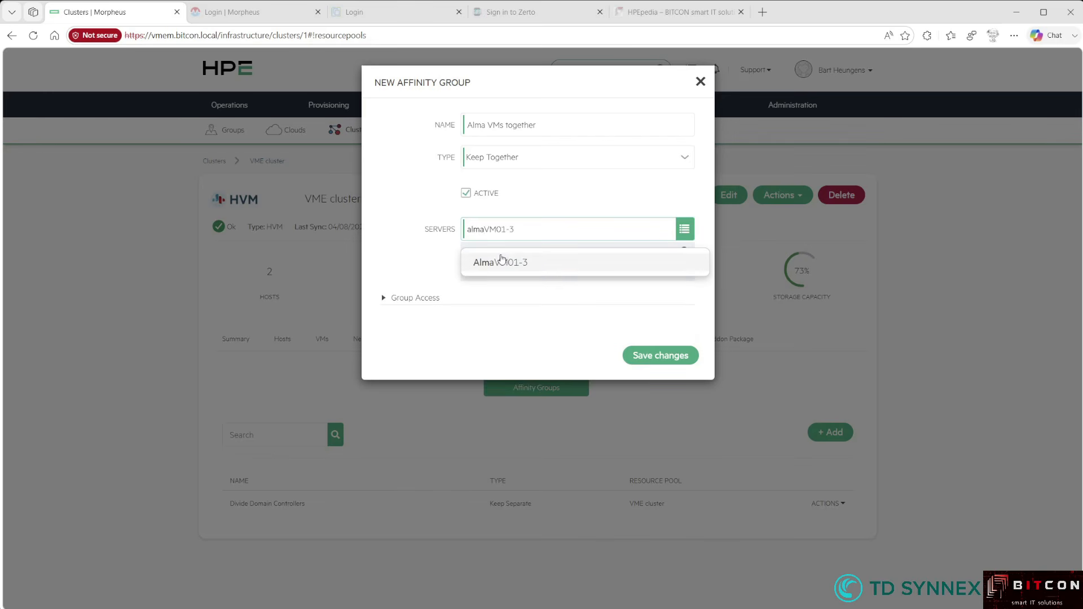
{"action": "left_click", "coordinate": [501, 261]}
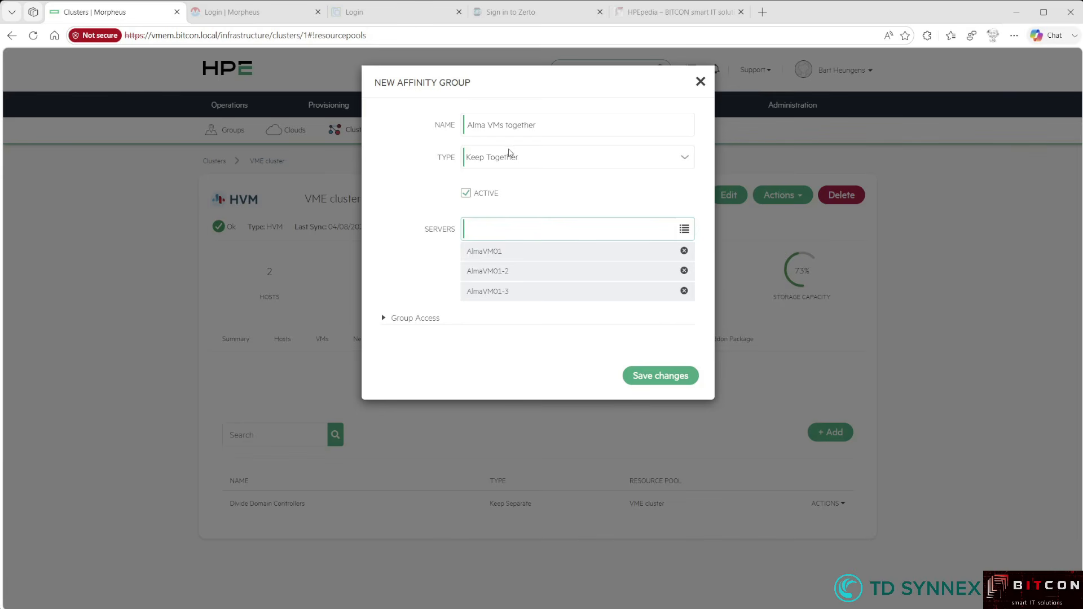
{"action": "left_click", "coordinate": [660, 376]}
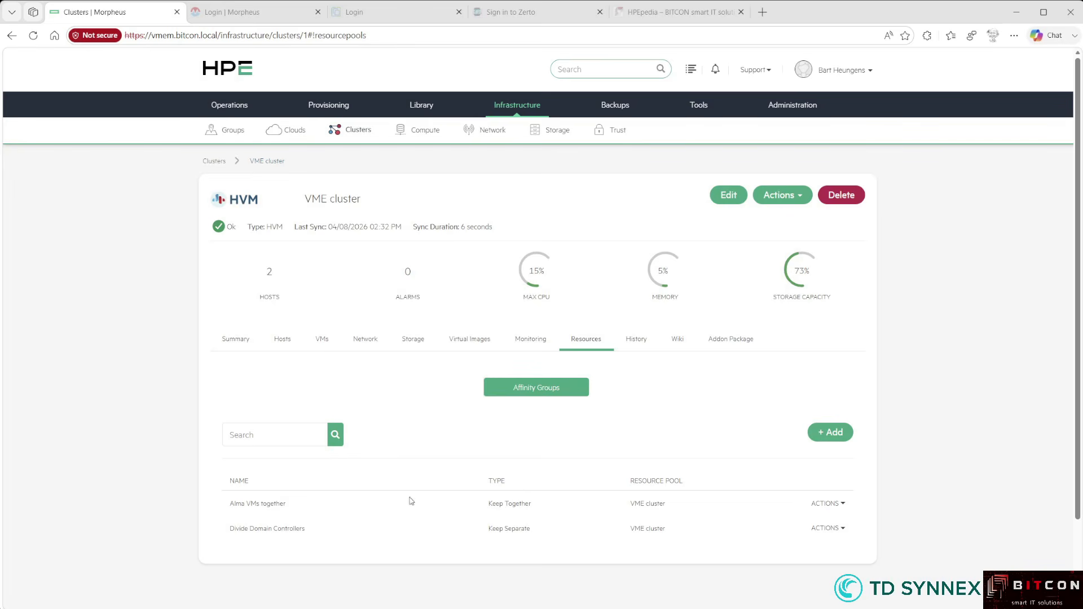
{"action": "left_click_drag", "start_coordinate": [230, 505], "coordinate": [290, 510]}
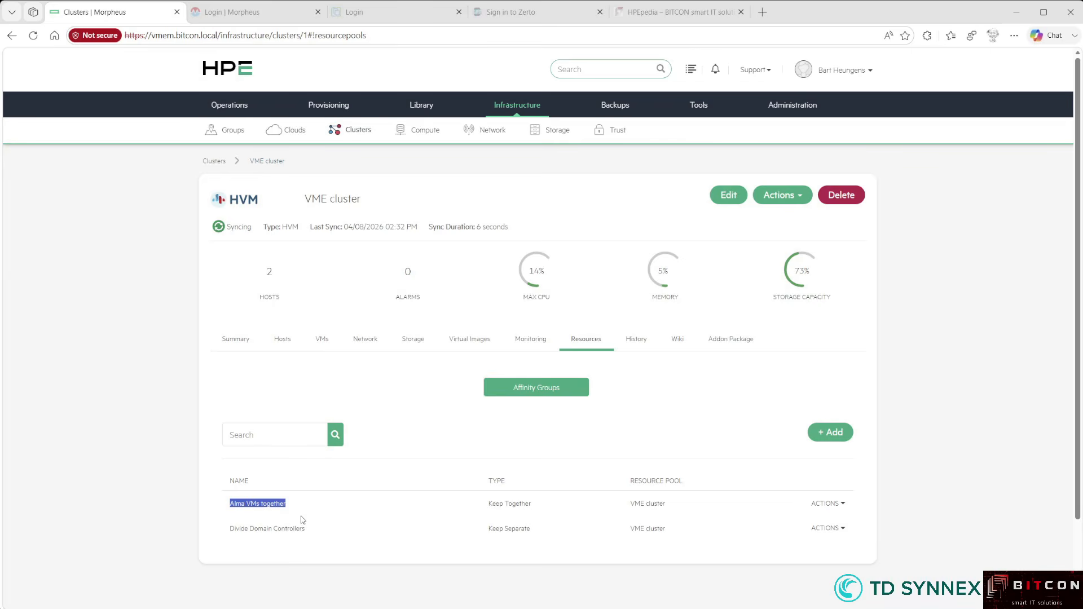
{"action": "left_click", "coordinate": [212, 503]}
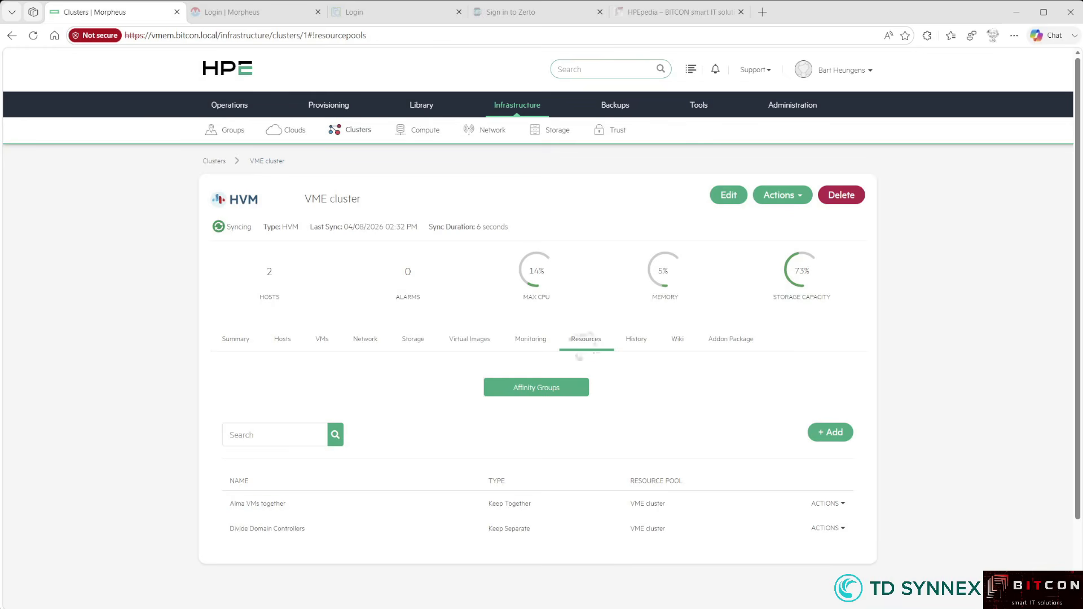
Step: In the VME cluster's settings, try pentiumpro as the CPU model, review the dynamic placement setting, and discard the edit
{"action": "left_click", "coordinate": [244, 343]}
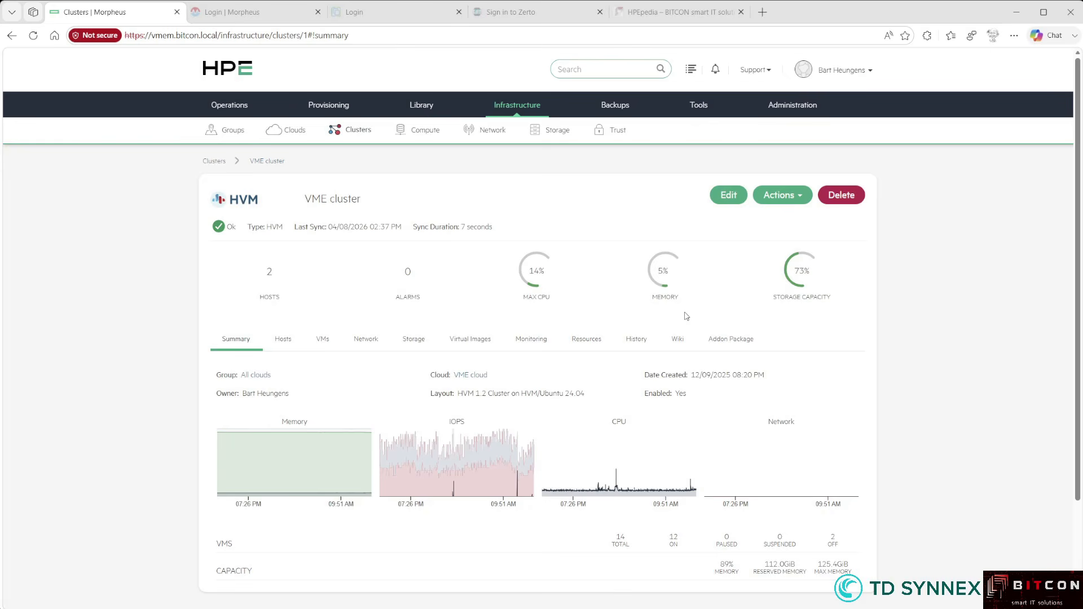
{"action": "left_click", "coordinate": [733, 198]}
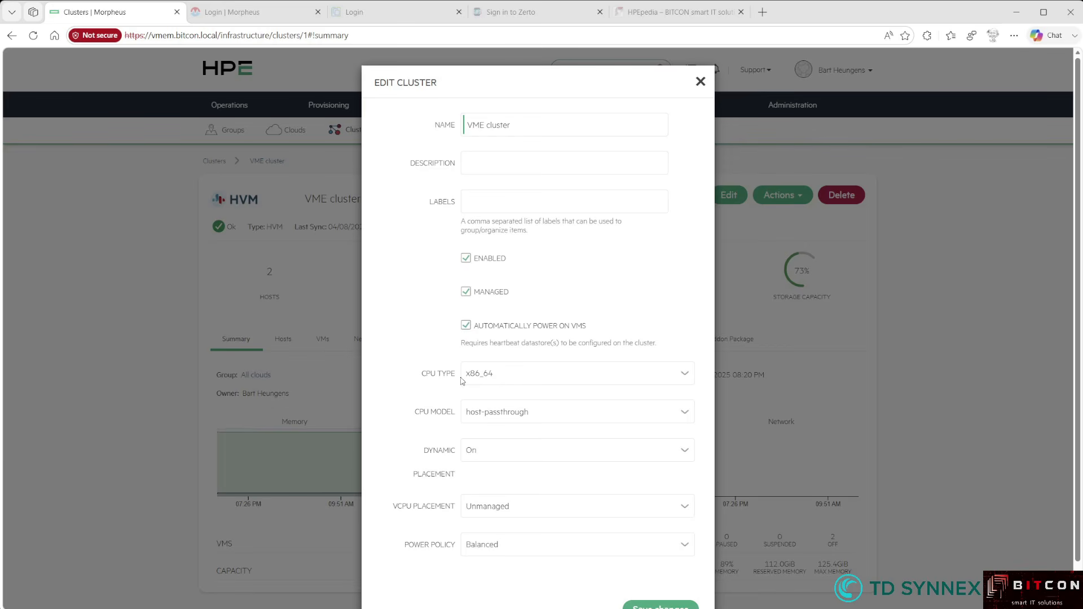
{"action": "left_click", "coordinate": [490, 412]}
{"action": "scroll", "coordinate": [538, 361], "scroll_direction": "down", "scroll_amount": 1}
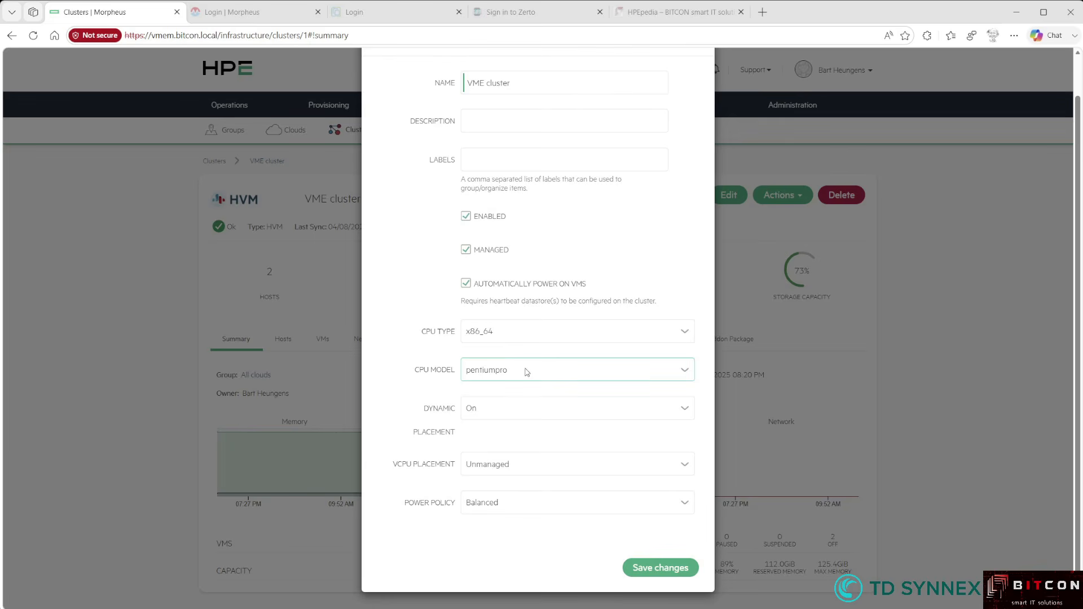
{"action": "left_click", "coordinate": [505, 410]}
{"action": "scroll", "coordinate": [542, 345], "scroll_direction": "up", "scroll_amount": 1}
{"action": "left_click", "coordinate": [701, 82]}
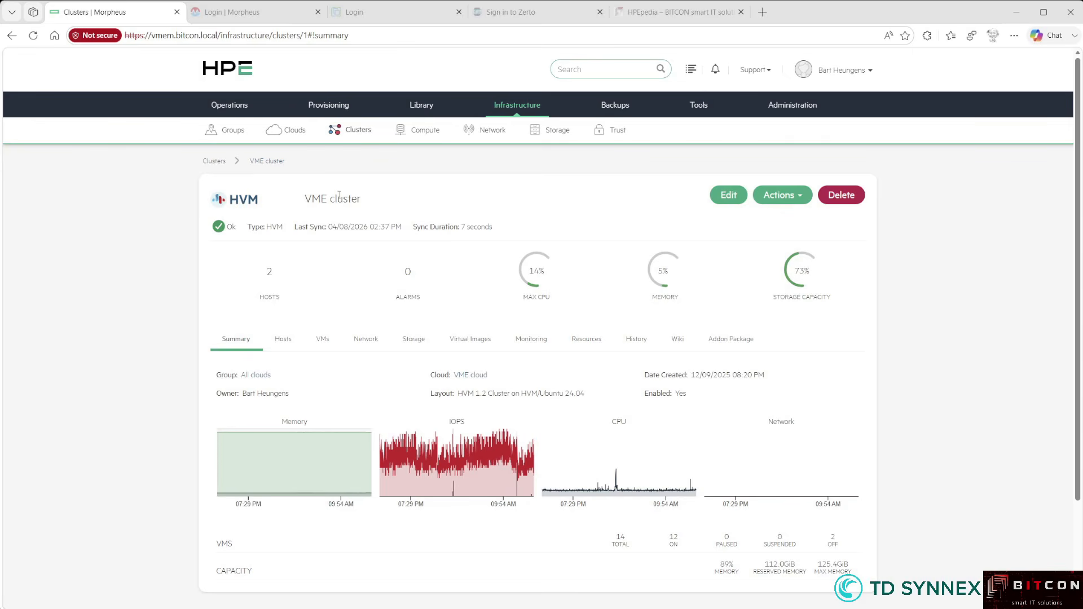
Step: Open the VME cluster's host vme1 and review its virtual machines and summary
{"action": "left_click", "coordinate": [283, 341]}
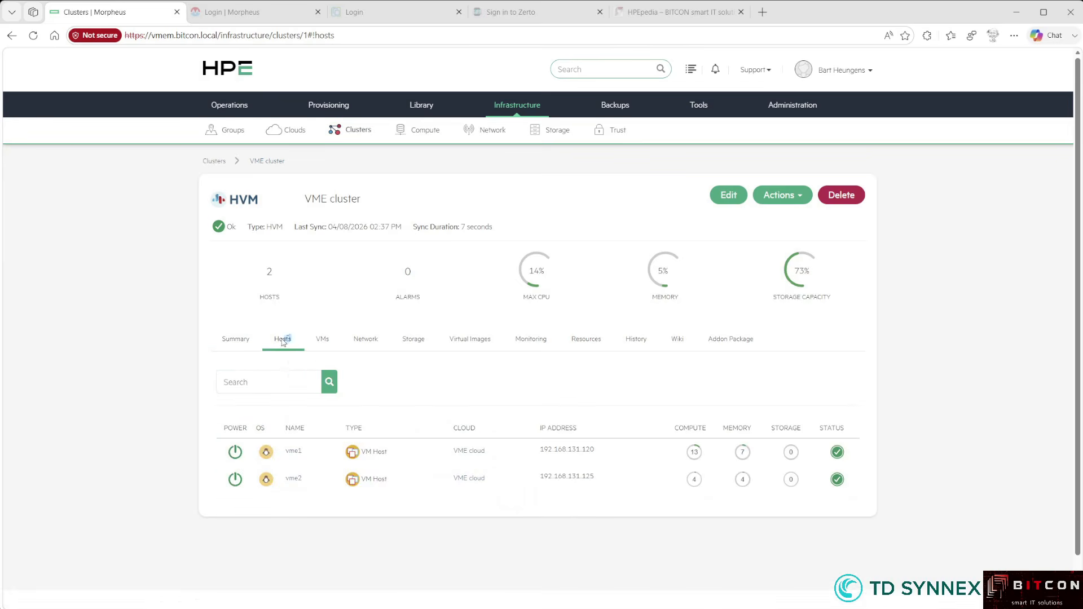
{"action": "left_click", "coordinate": [293, 453]}
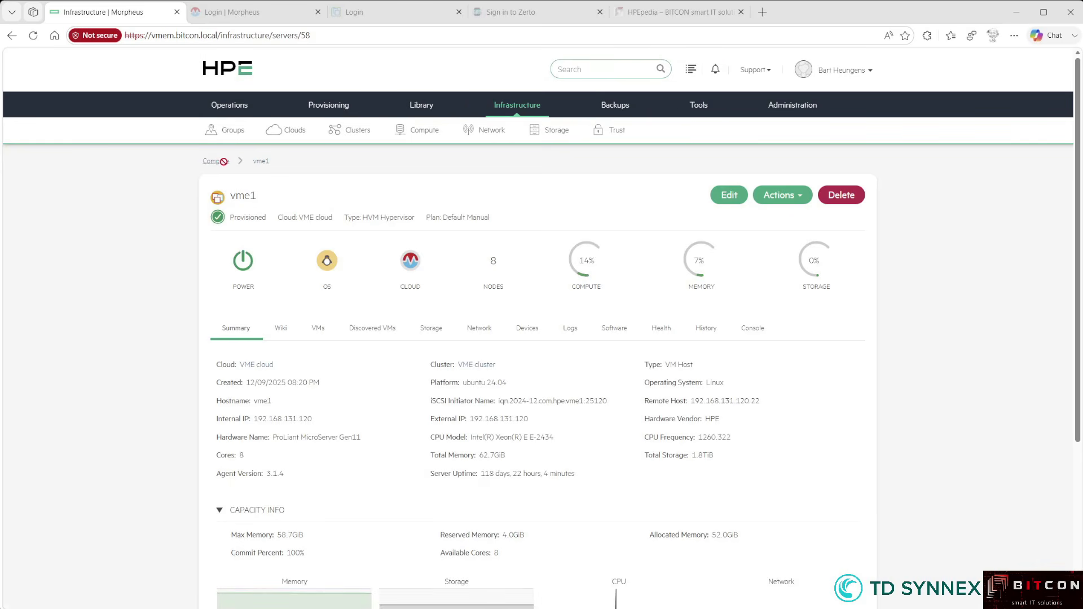
{"action": "left_click_drag", "start_coordinate": [281, 167], "coordinate": [206, 170]}
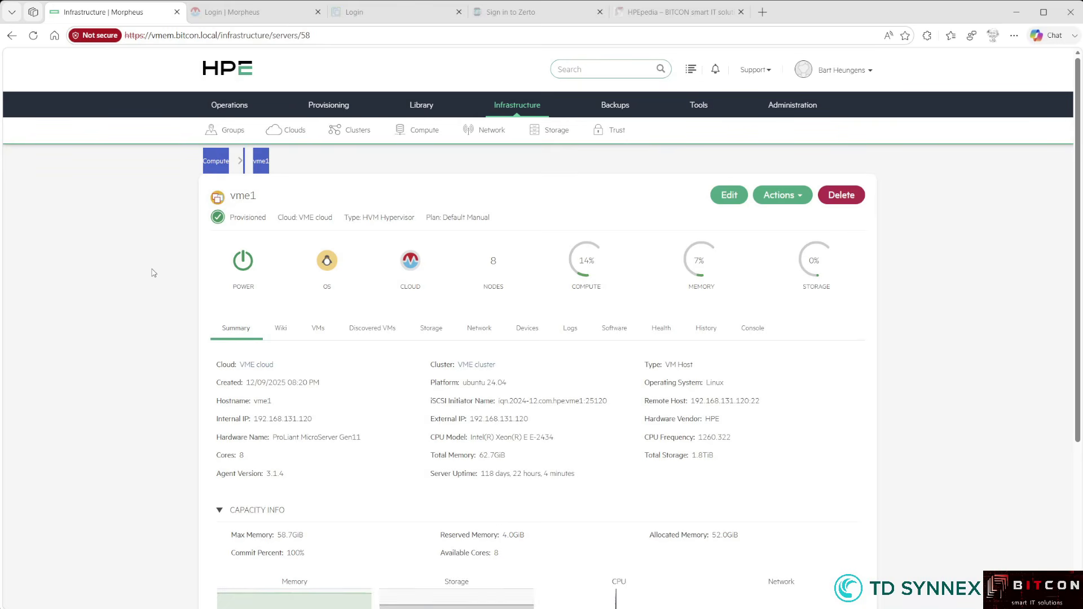
{"action": "left_click", "coordinate": [163, 320]}
{"action": "left_click", "coordinate": [318, 329]}
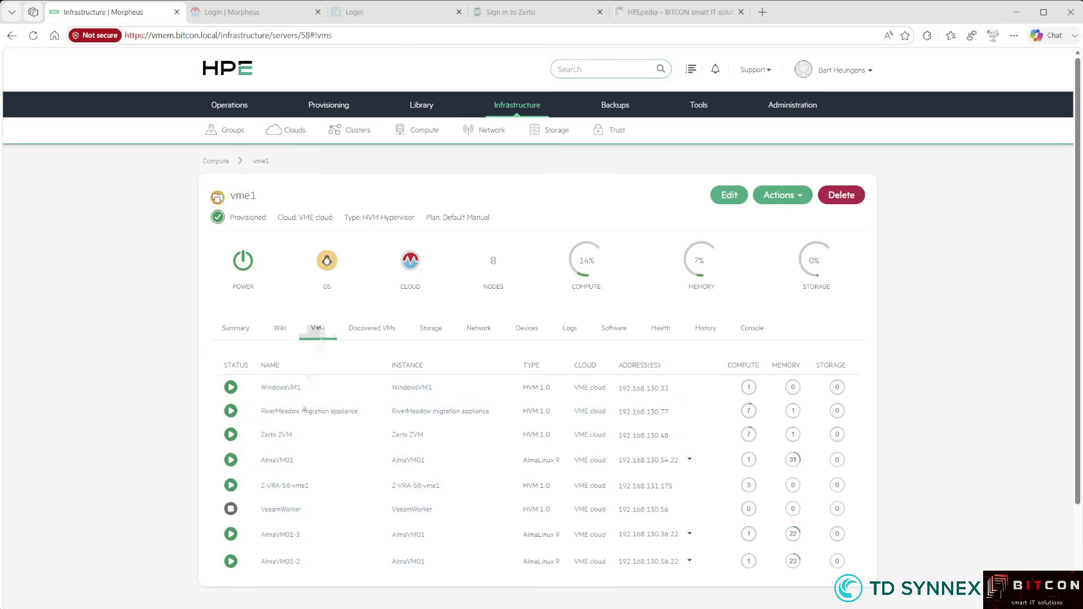
{"action": "left_click", "coordinate": [239, 335]}
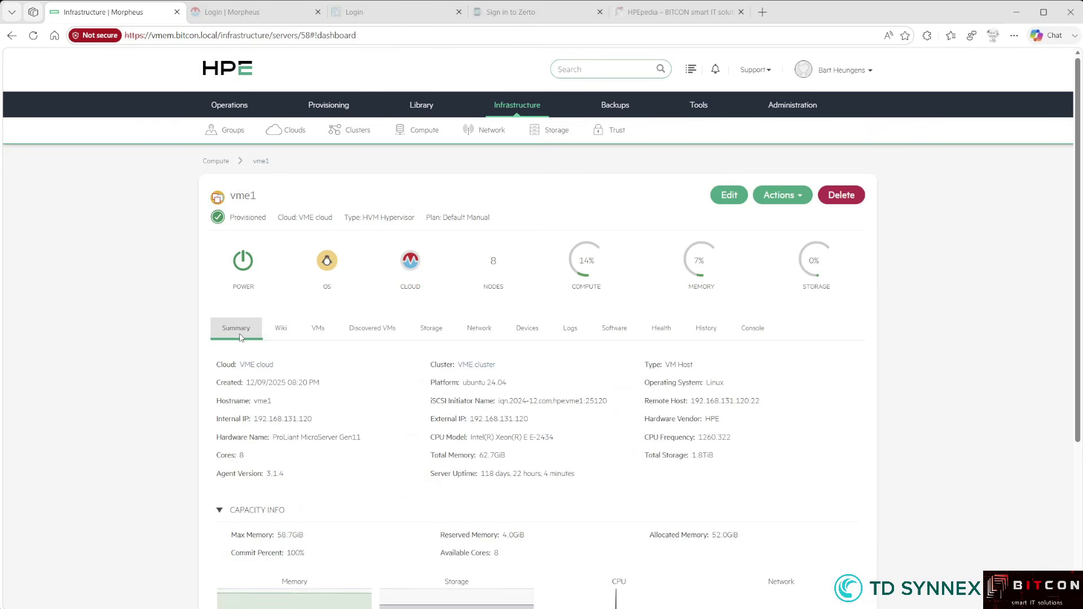
Step: Review the actions available for host vme1, including Enter Maintenance, and open the Operations dashboard
{"action": "left_click", "coordinate": [778, 199]}
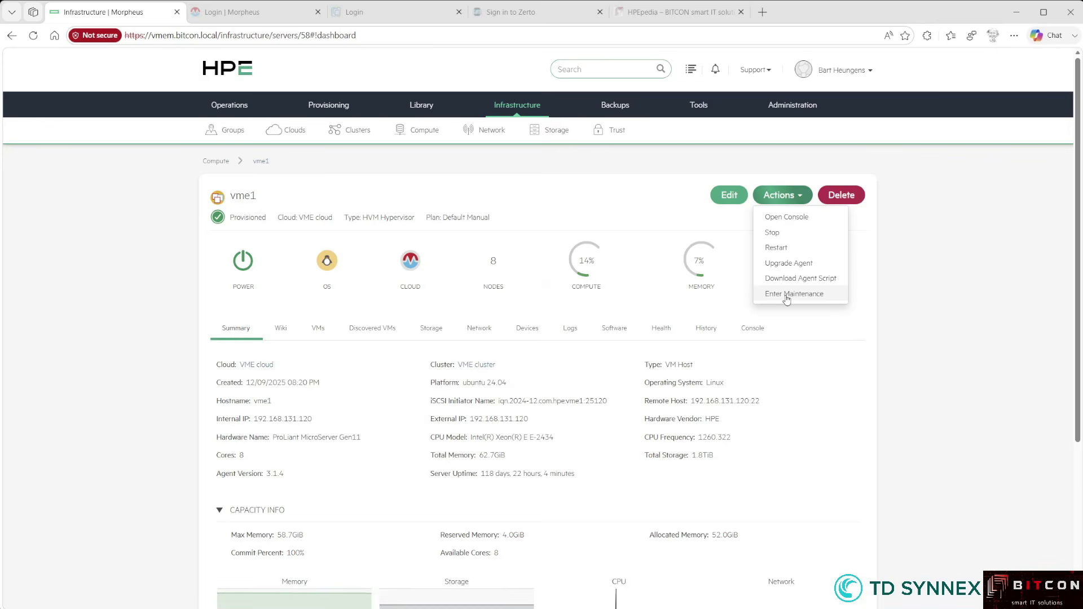
{"action": "left_click", "coordinate": [248, 225]}
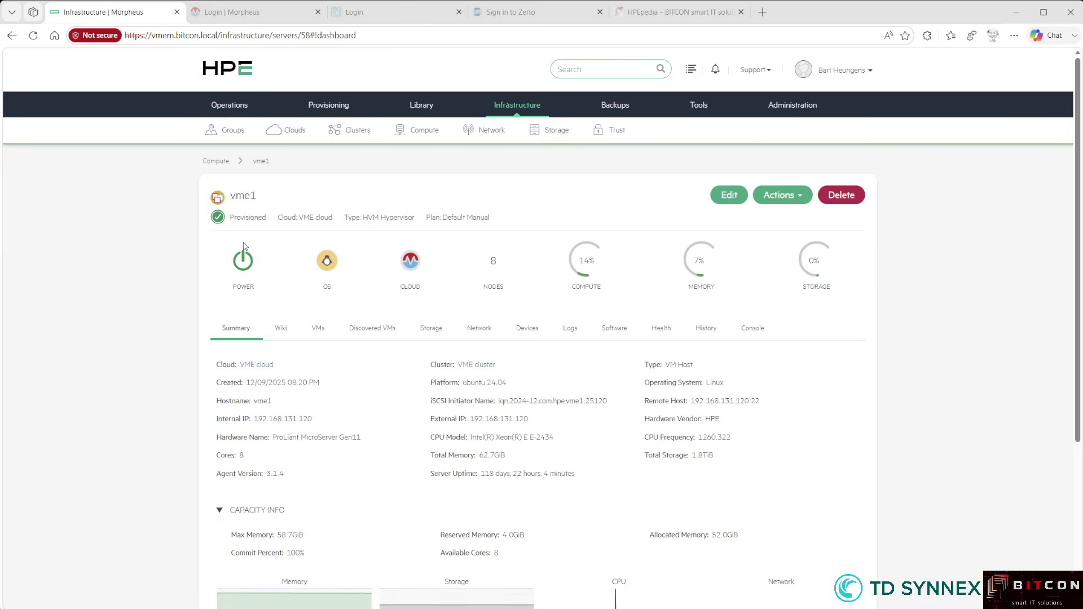
{"action": "left_click", "coordinate": [781, 198]}
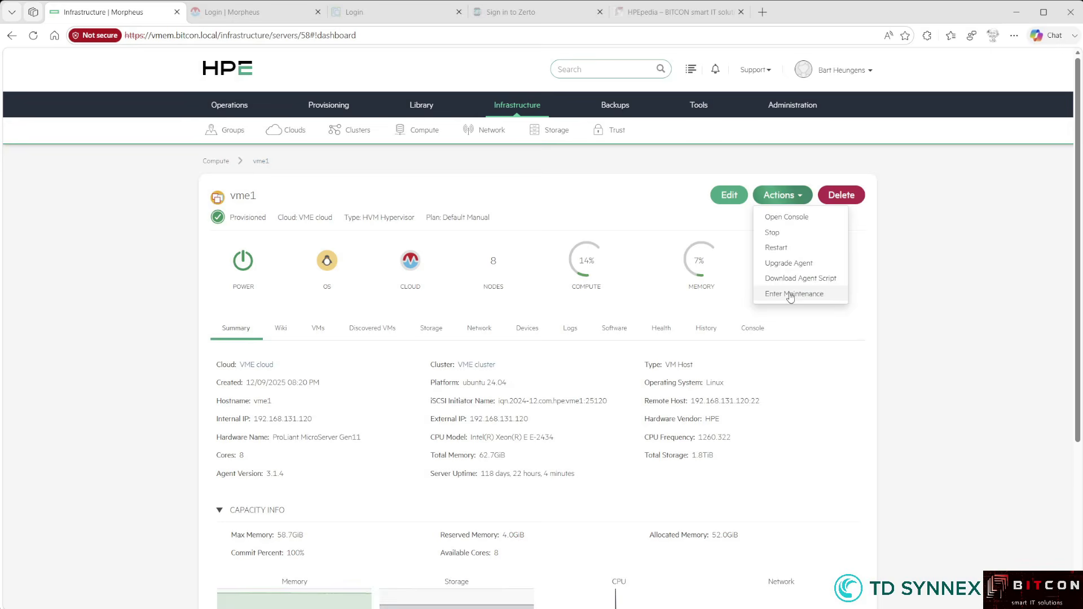
{"action": "left_click", "coordinate": [879, 304]}
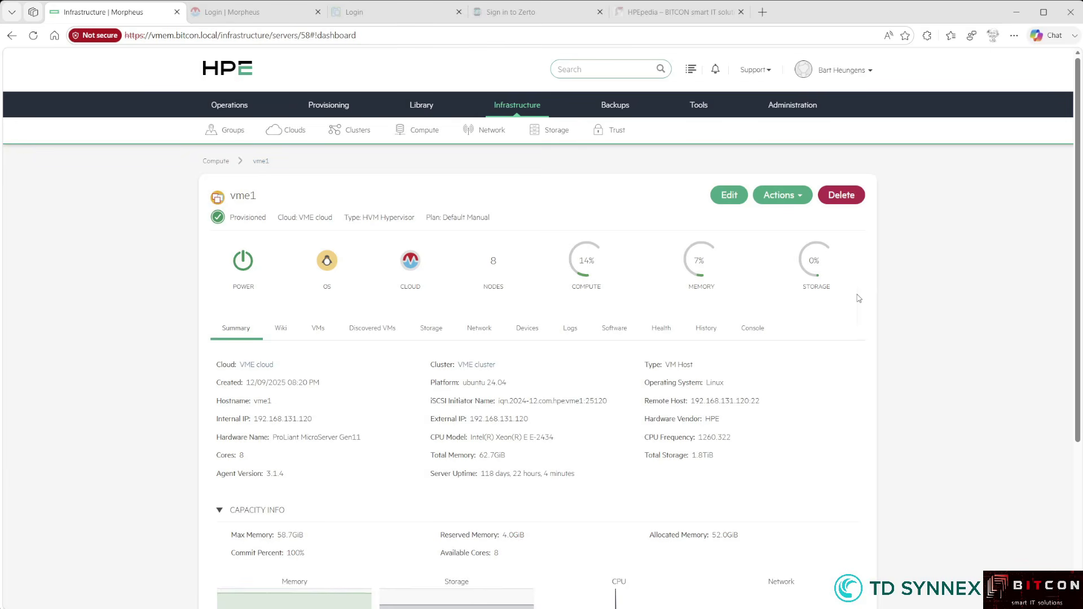
{"action": "left_click", "coordinate": [772, 204]}
{"action": "left_click", "coordinate": [237, 131]}
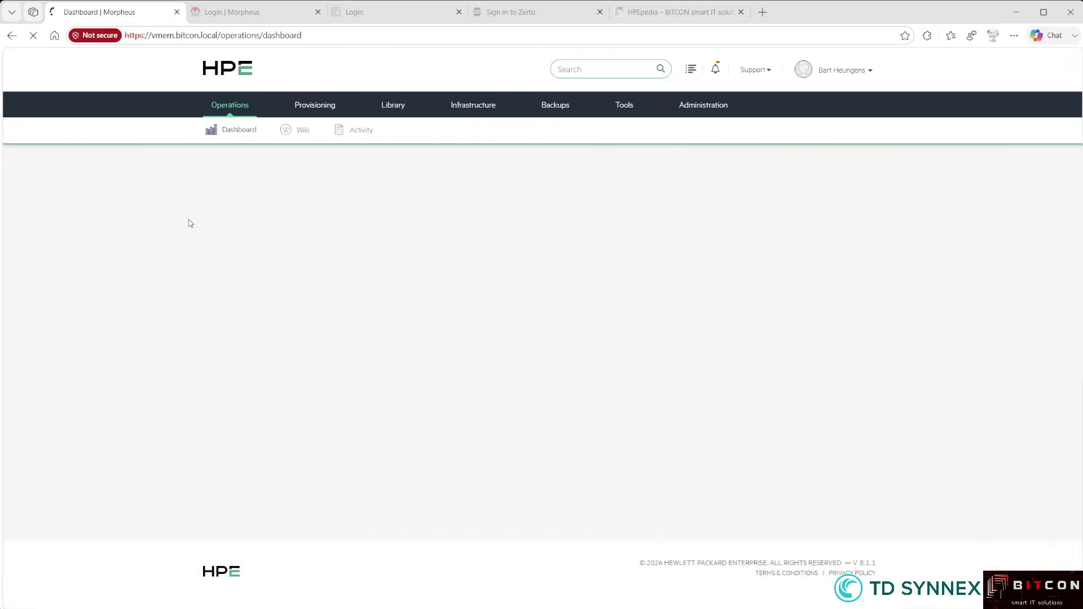